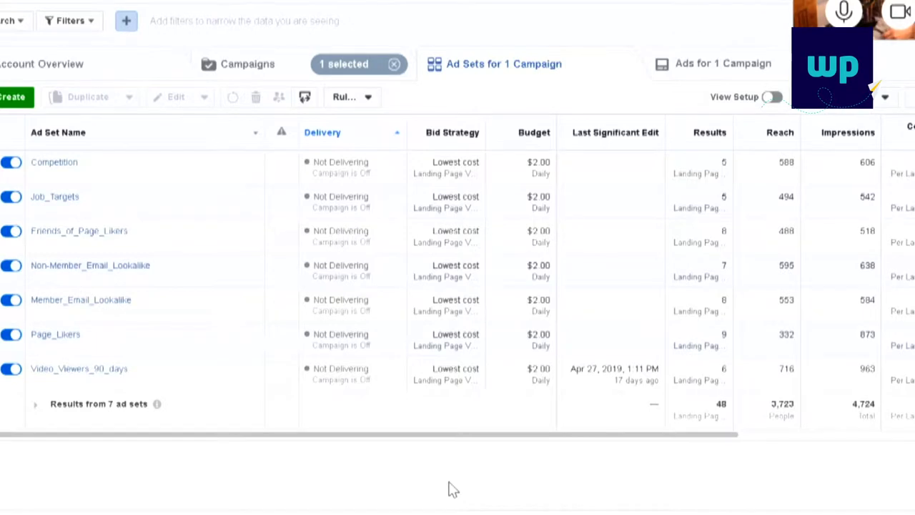
Open the "Social Ad Plan - Flo Yoga Cycle April 2019 (0419C)" document in a new browser tab.
key("ctrl+t")
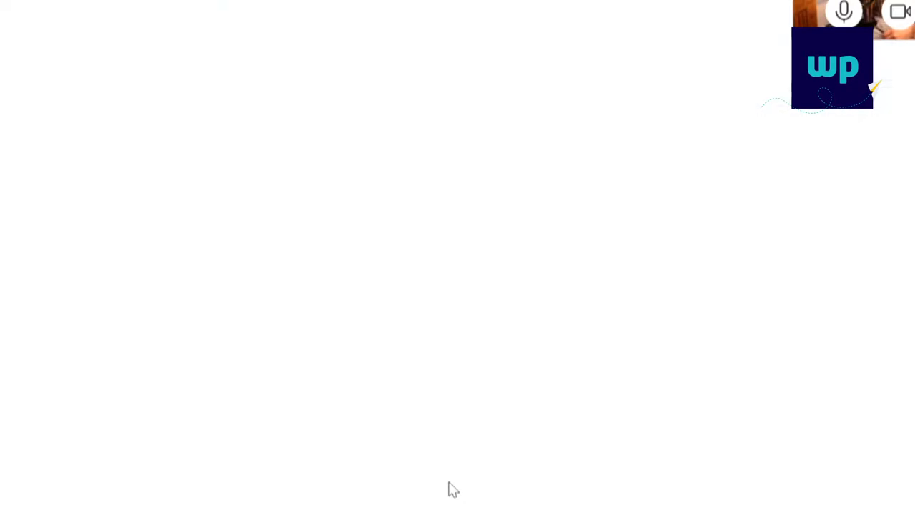
type("flo")
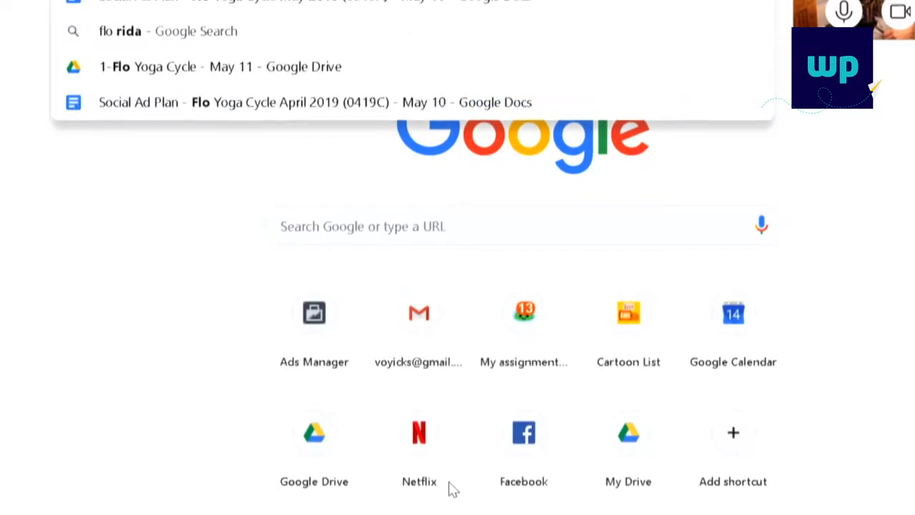
key("Return")
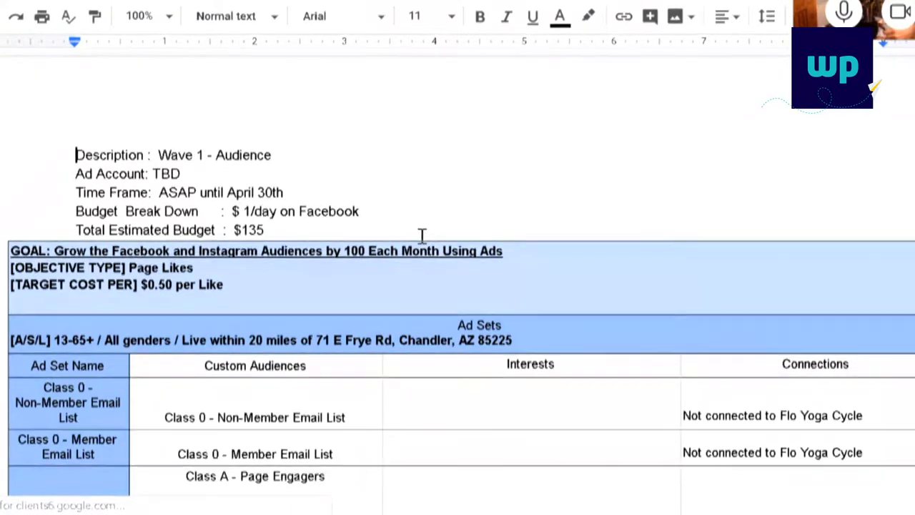
Look through the Wave 1 audience ad sets in the plan and find the Wave 2 two-week offer section.
scroll(443, 295, "down", 2)
scroll(33, 174, "down", 3)
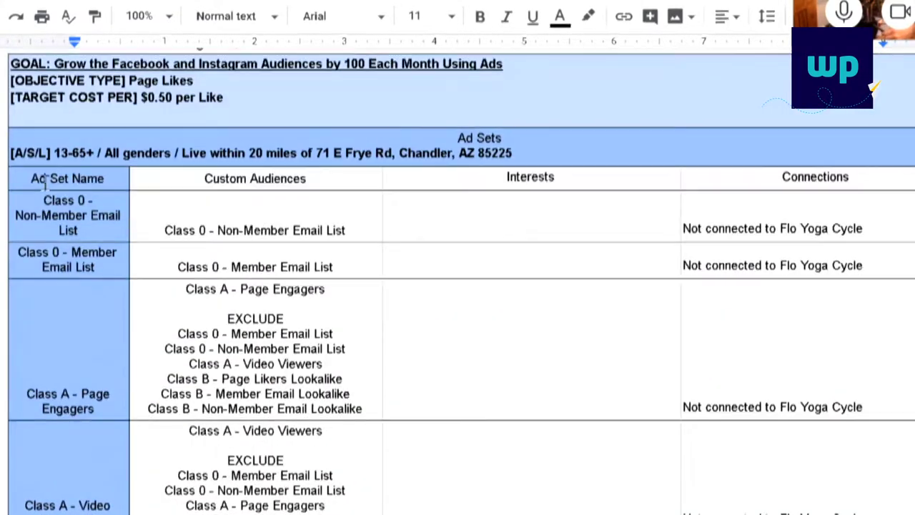
scroll(27, 93, "up", 3)
scroll(259, 196, "down", 12)
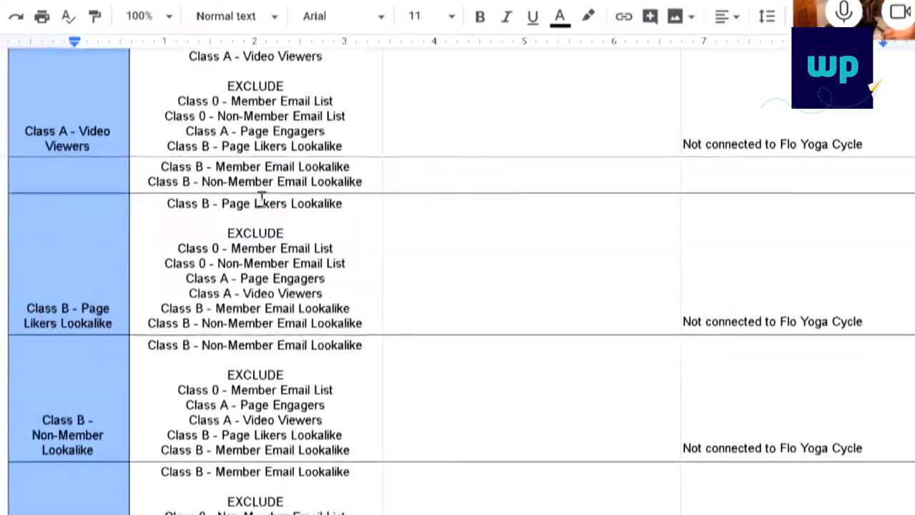
scroll(243, 247, "down", 4)
scroll(168, 298, "up", 15)
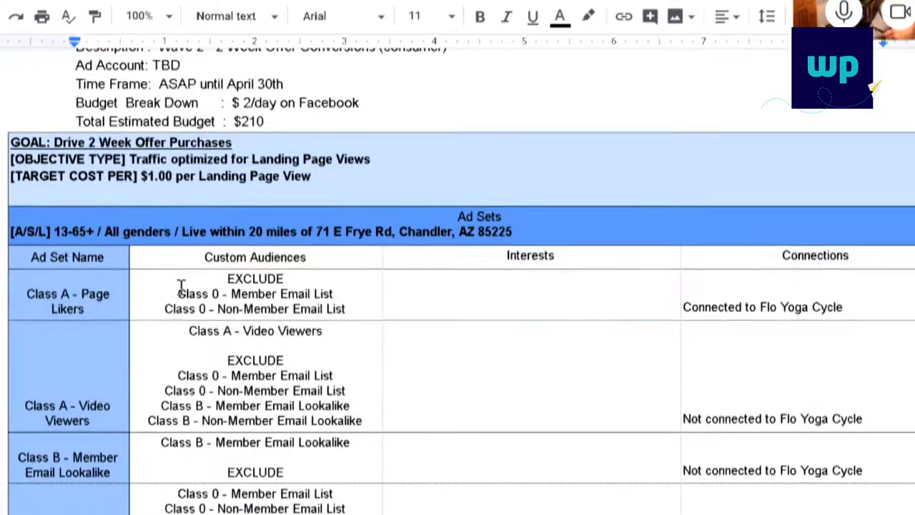
Highlight the goal, objective and target cost of the two-week offer campaign, and the contents of its Ad Sets table.
left_click_drag(52, 143, 357, 173)
left_click(322, 176)
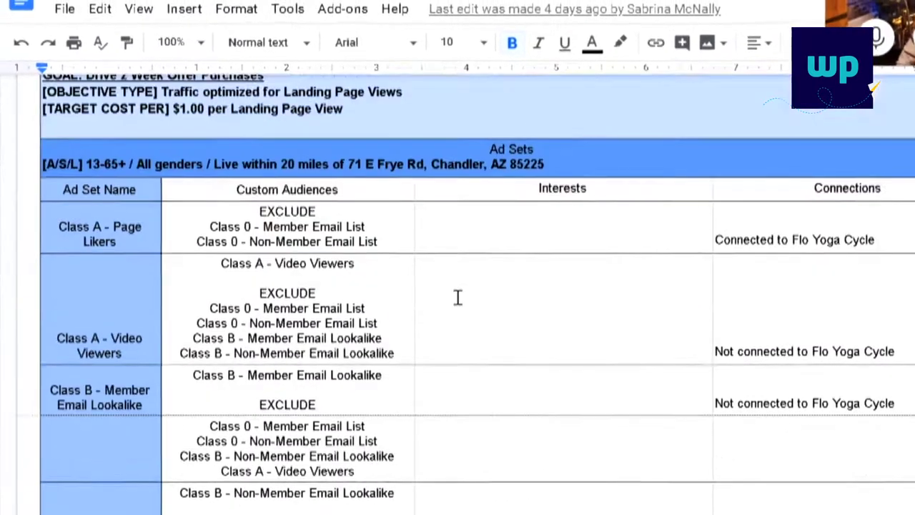
scroll(458, 297, "down", 2)
left_click_drag(98, 123, 694, 472)
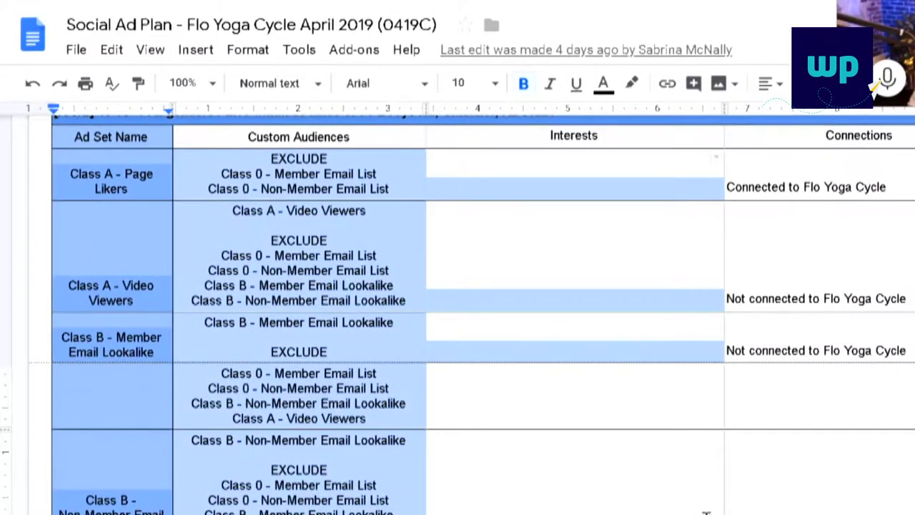
left_click(629, 430)
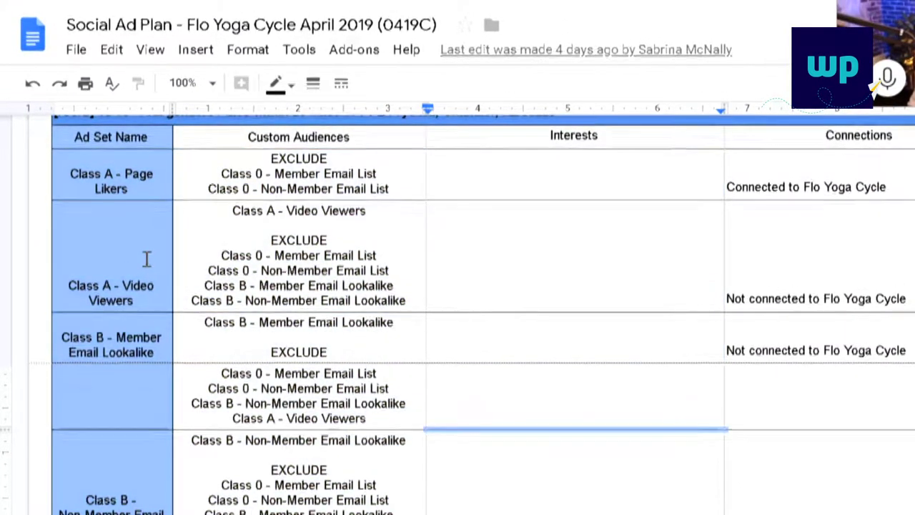
Examine the custom audiences, exclusions and interests of the two-week offer ad sets, from Class A - Video Viewers to Class C - Competition.
scroll(151, 268, "down", 2)
scroll(154, 276, "down", 5)
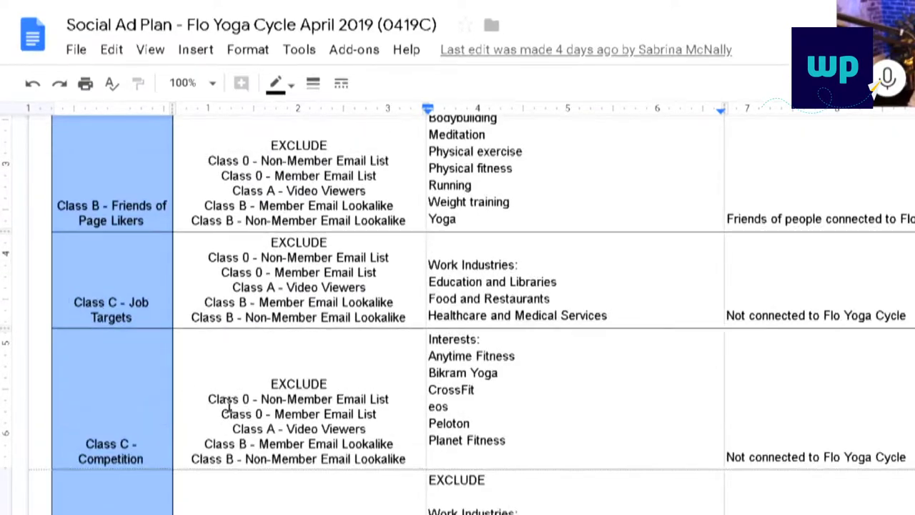
scroll(228, 404, "up", 6)
scroll(269, 366, "down", 1)
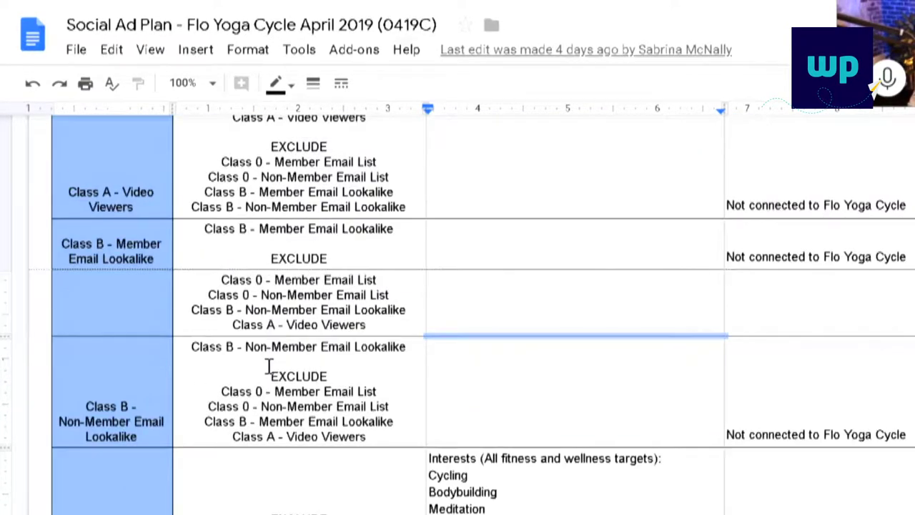
scroll(268, 366, "down", 2)
scroll(268, 429, "down", 4)
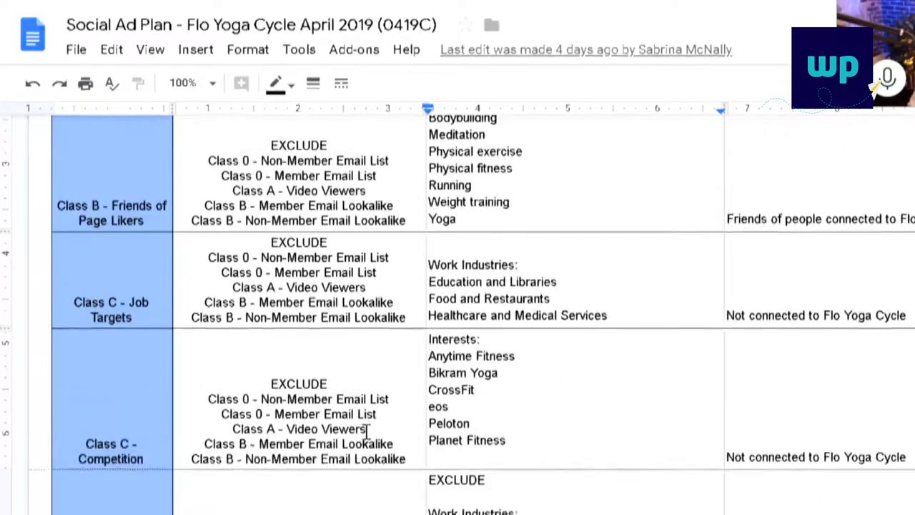
scroll(366, 403, "down", 3)
scroll(343, 300, "up", 2)
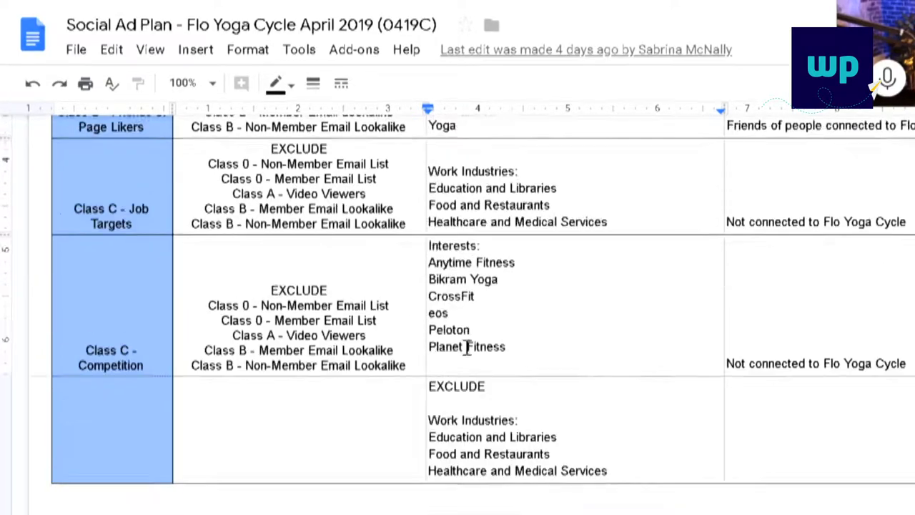
scroll(451, 354, "up", 3)
scroll(336, 440, "down", 1)
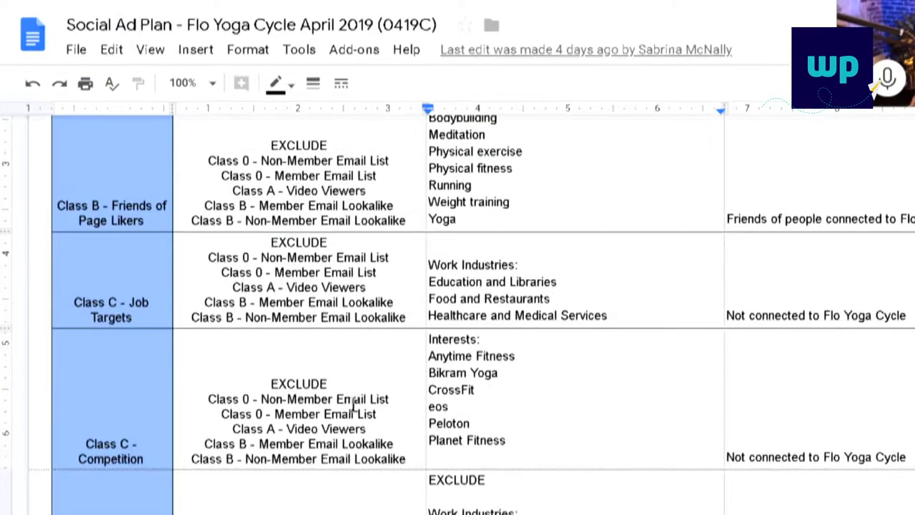
Highlight the text language and headline variations in the Ads table, from Bargain to New.
scroll(377, 365, "down", 6)
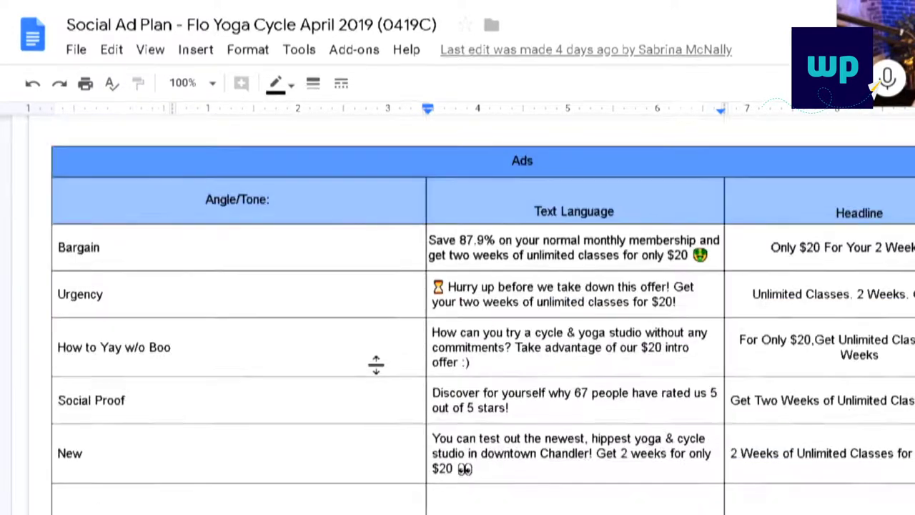
scroll(382, 370, "up", 2)
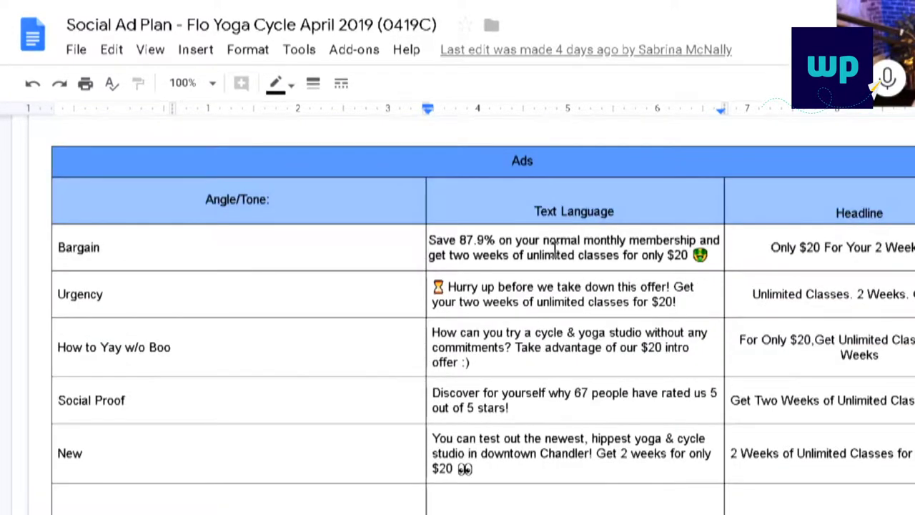
left_click_drag(429, 240, 542, 269)
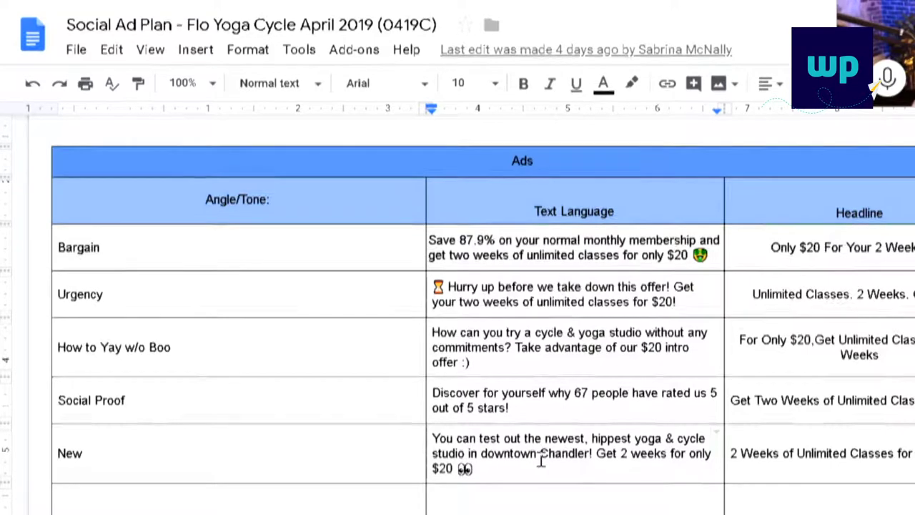
left_click_drag(541, 461, 548, 239)
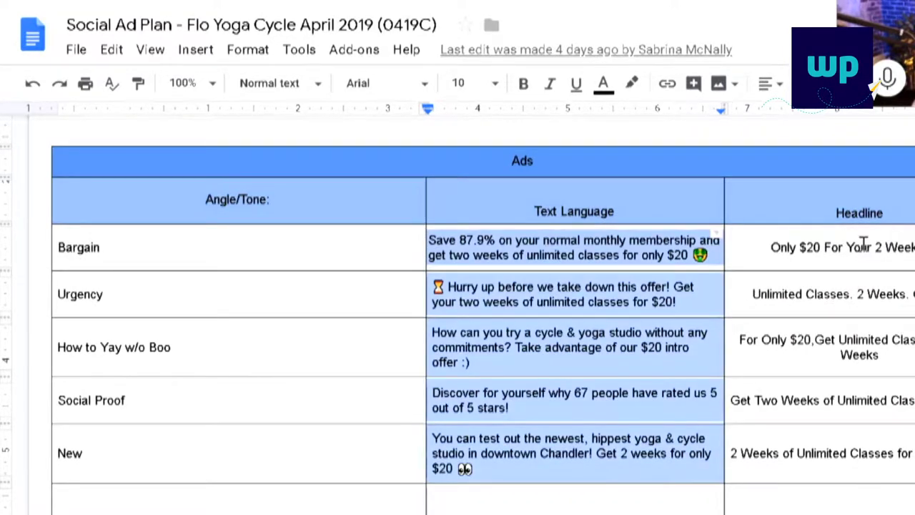
left_click_drag(864, 239, 866, 464)
left_click(579, 413)
scroll(573, 413, "down", 4)
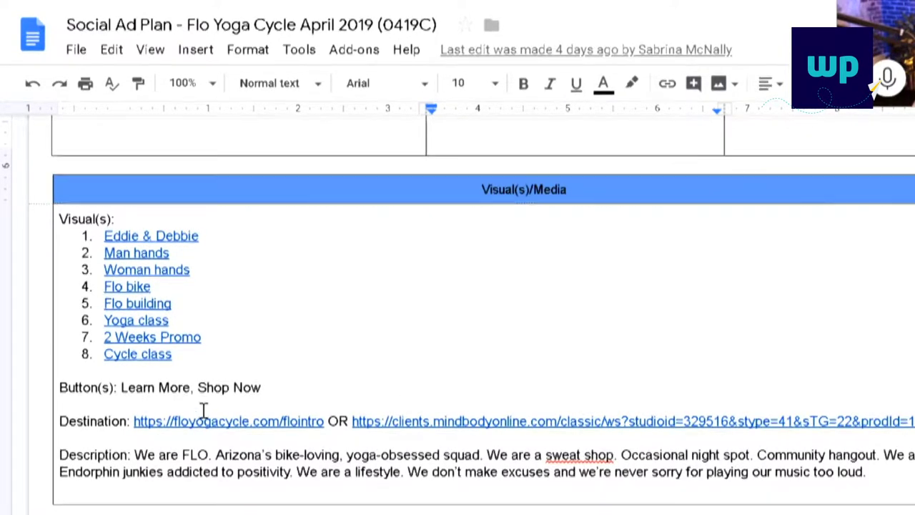
Highlight the ad description in the Visual(s)/Media section and look back through the plan's ad sets and ads.
left_click_drag(134, 454, 62, 487)
left_click(62, 488)
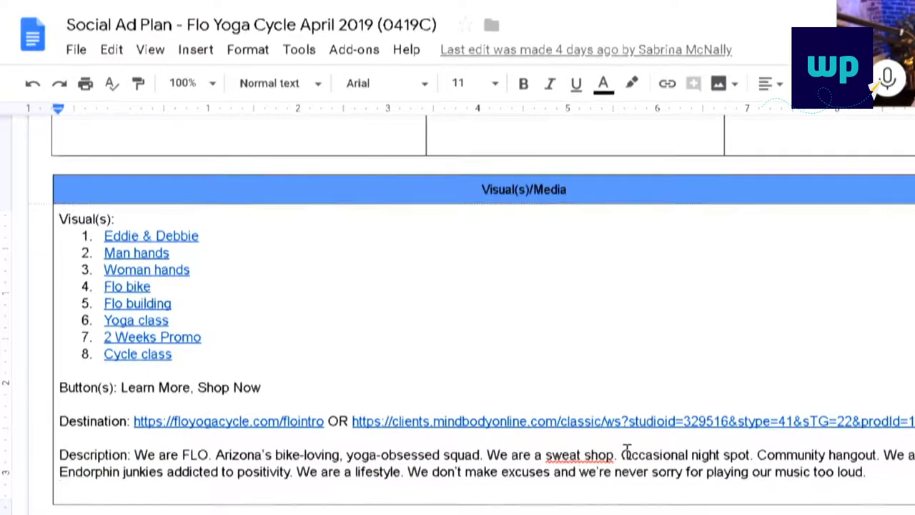
scroll(627, 449, "up", 9)
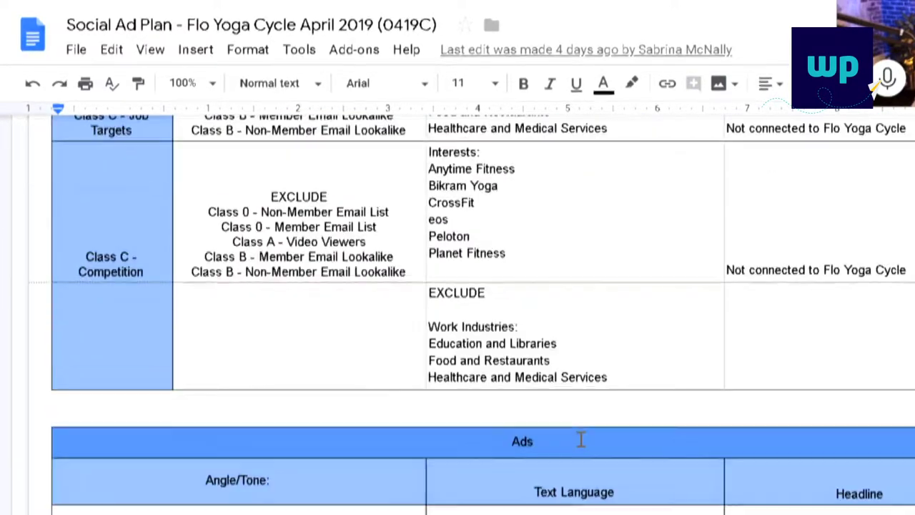
scroll(581, 439, "down", 5)
scroll(582, 439, "up", 20)
scroll(581, 439, "up", 20)
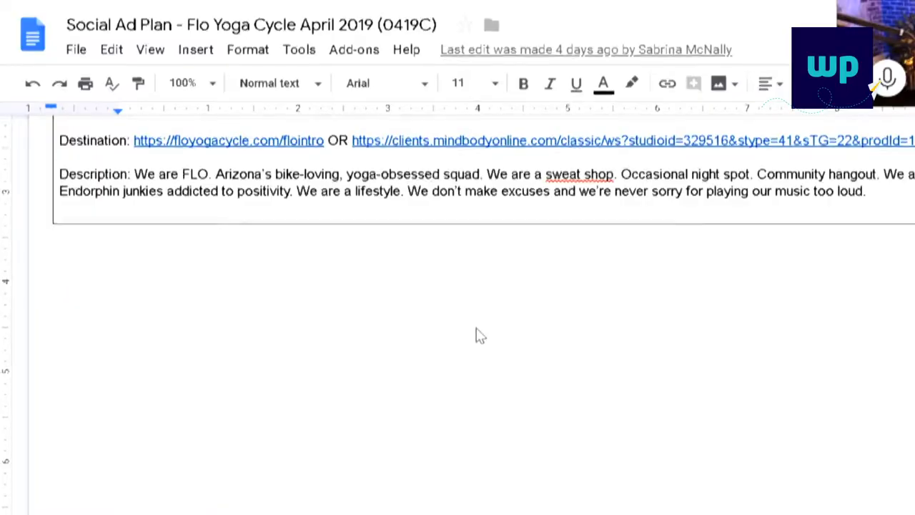
Delete the extra blank lines below the Visual(s)/Media table.
key("BackSpace")
key("BackSpace")
scroll(476, 333, "up", 3)
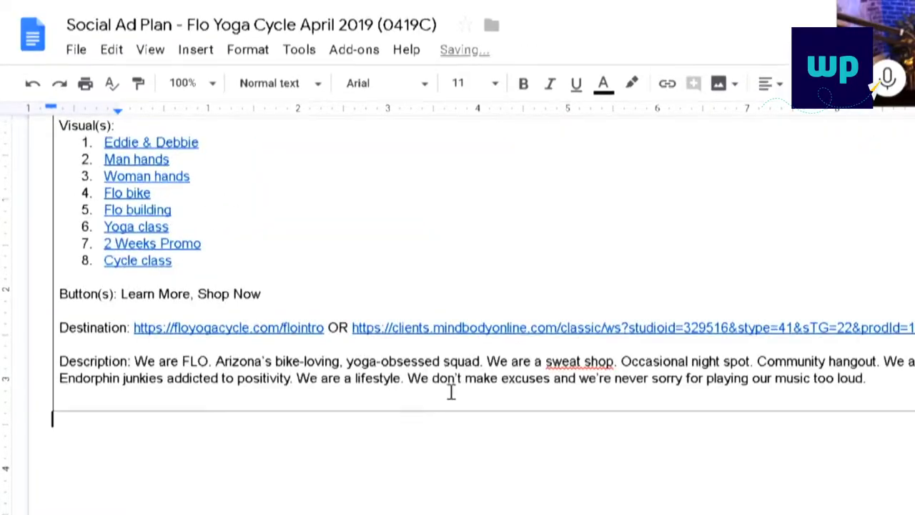
scroll(346, 276, "up", 4)
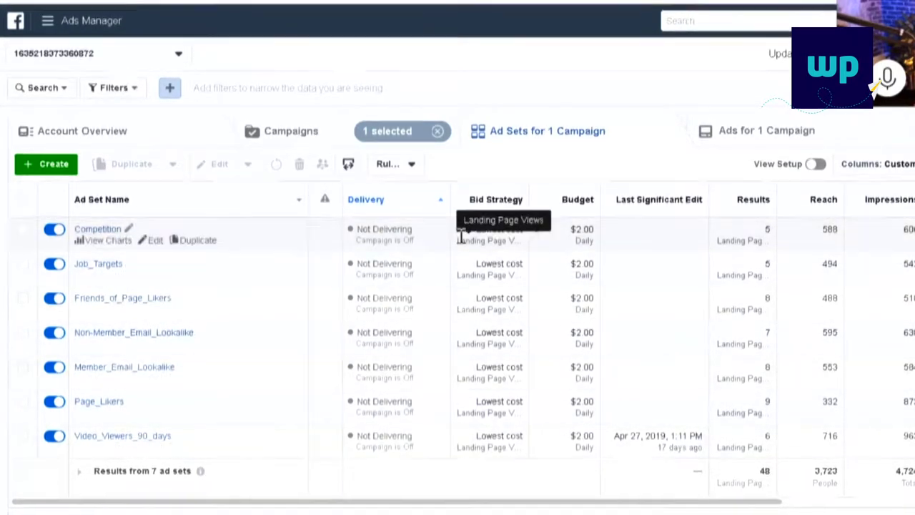
Switch to Ads Manager and open the Competition ad set for editing to check its Dynamic Creative setting.
left_click(155, 241)
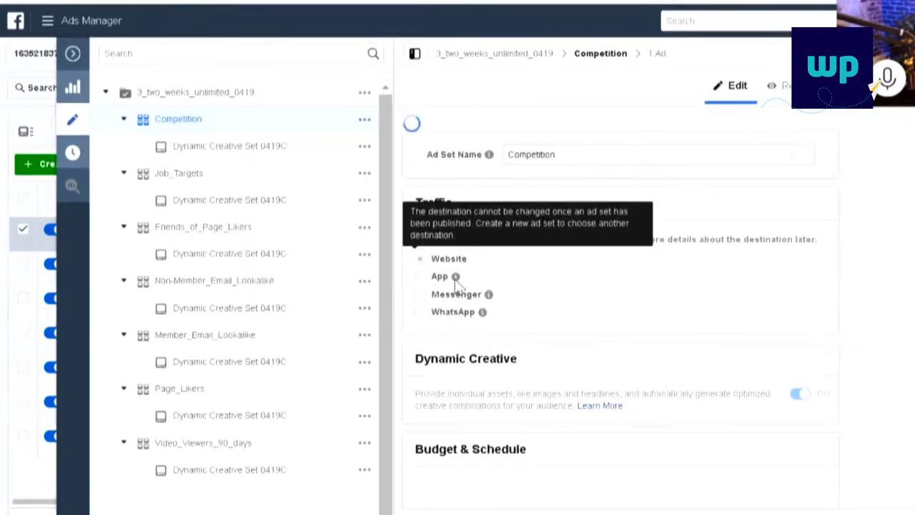
scroll(613, 341, "down", 2)
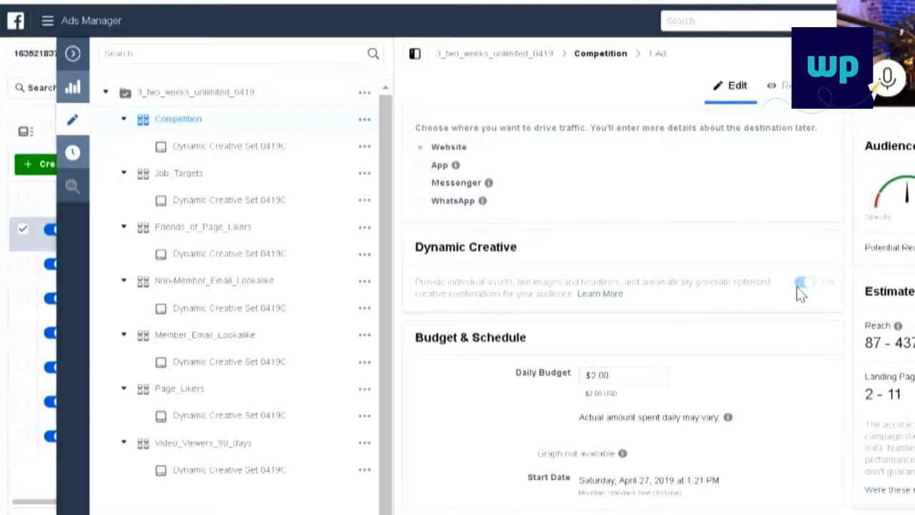
mouse_move(811, 288)
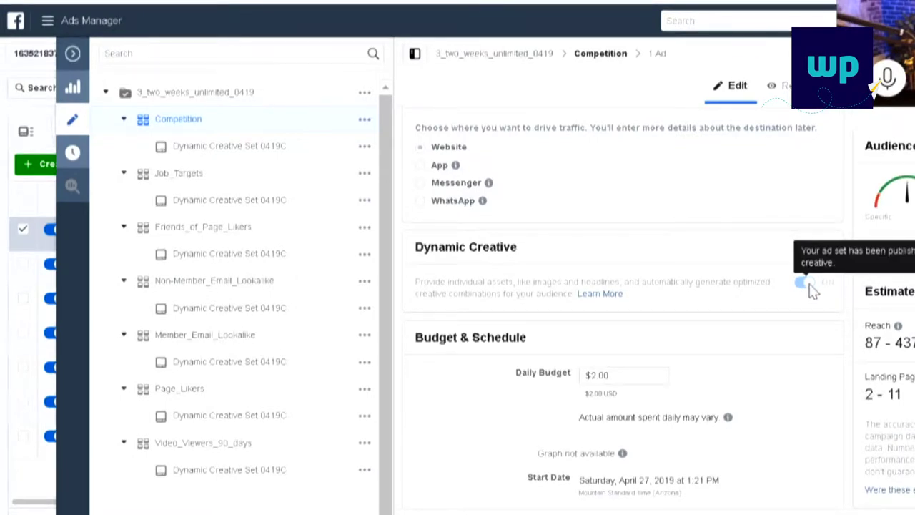
Open the Competition ad set's Dynamic Creative Set 0419C ad and review its images, website URL, headlines, link description and calls to action.
left_click(205, 147)
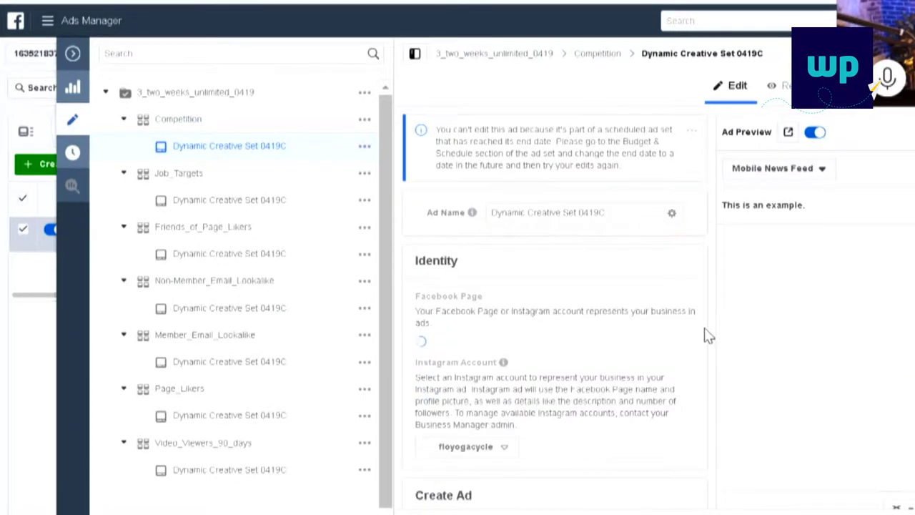
scroll(708, 336, "down", 5)
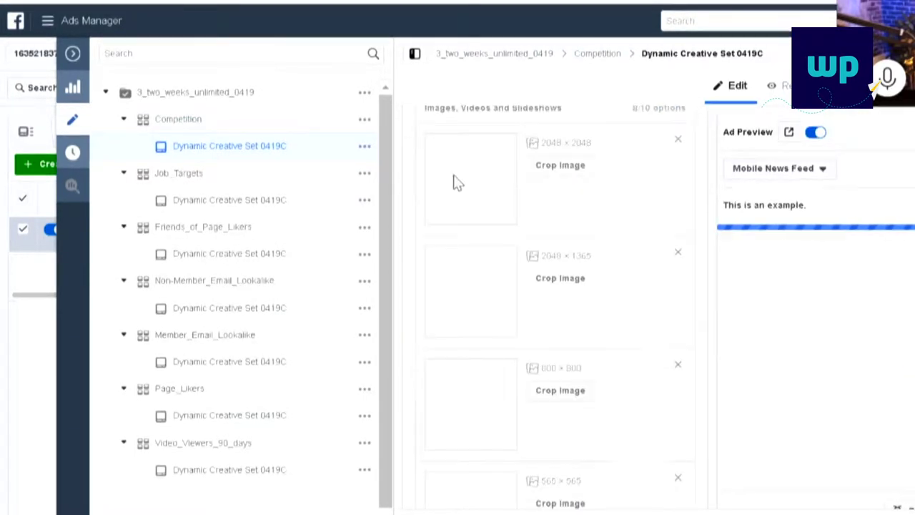
scroll(474, 315, "down", 5)
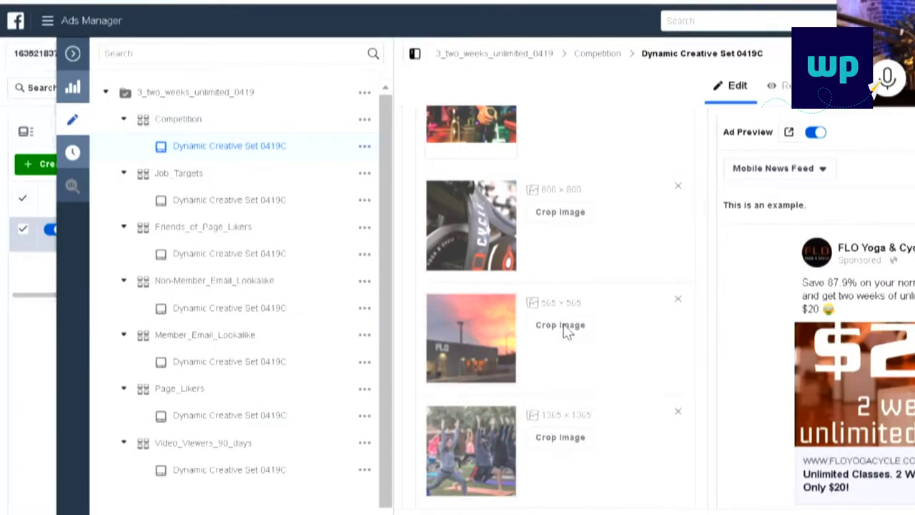
scroll(566, 329, "down", 5)
scroll(583, 336, "down", 10)
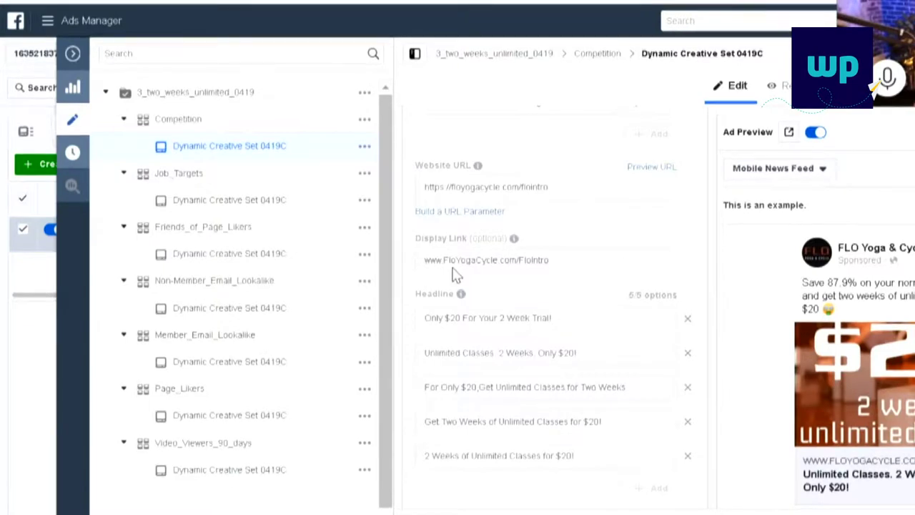
scroll(555, 354, "down", 1)
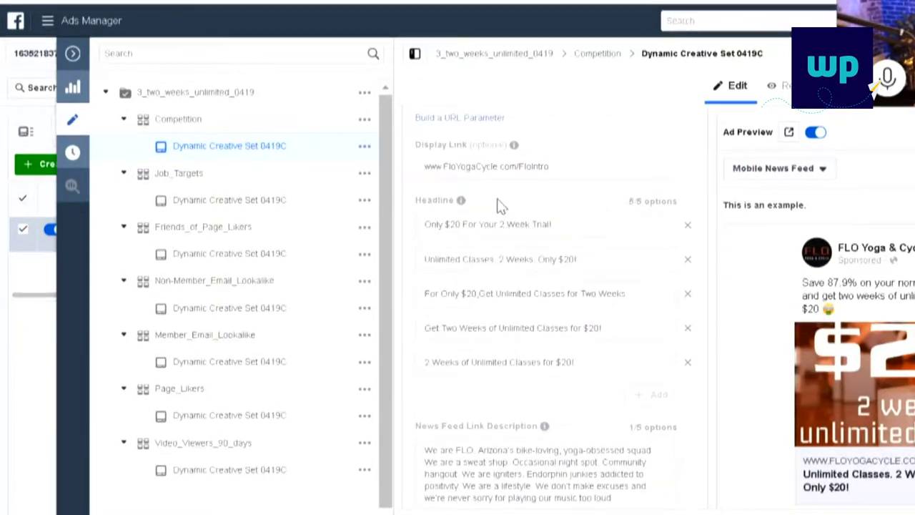
scroll(512, 386, "down", 2)
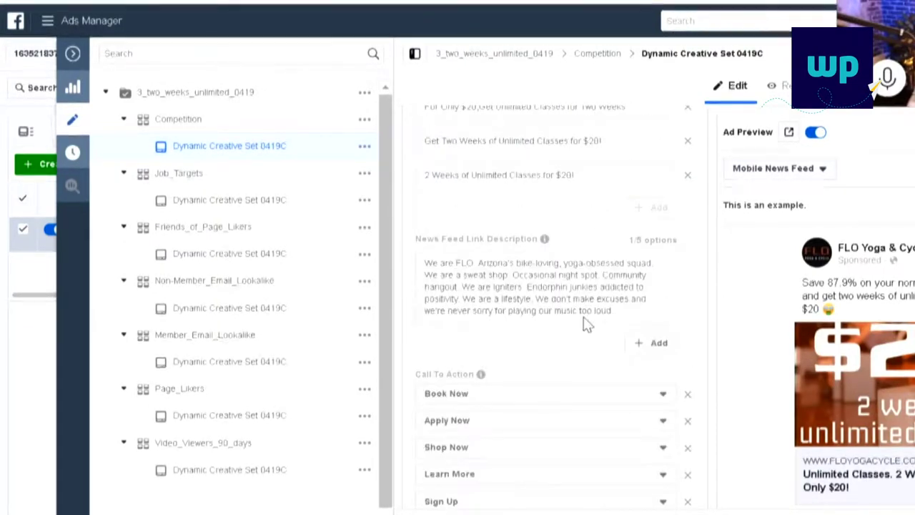
Open the ad variations preview and choose the yoga-park-beer image for the Mobile News Feed variation.
scroll(584, 323, "down", 3)
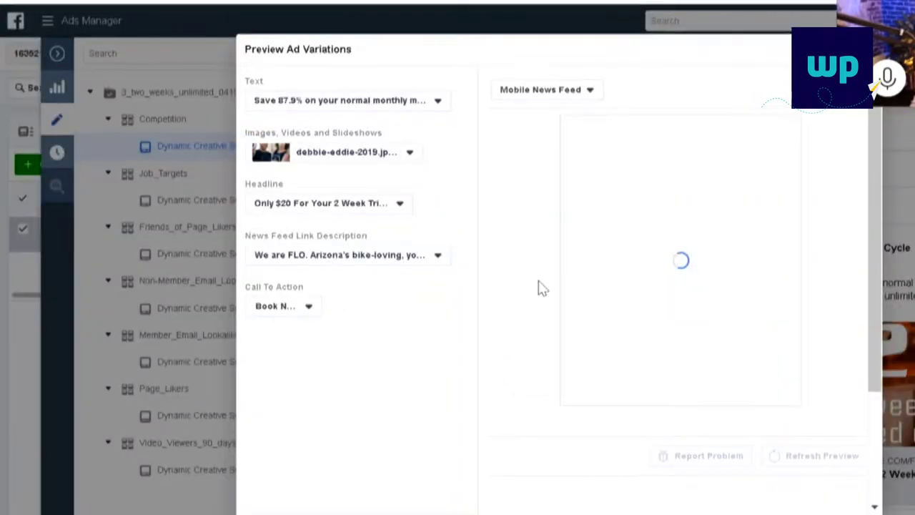
left_click(312, 153)
left_click(307, 279)
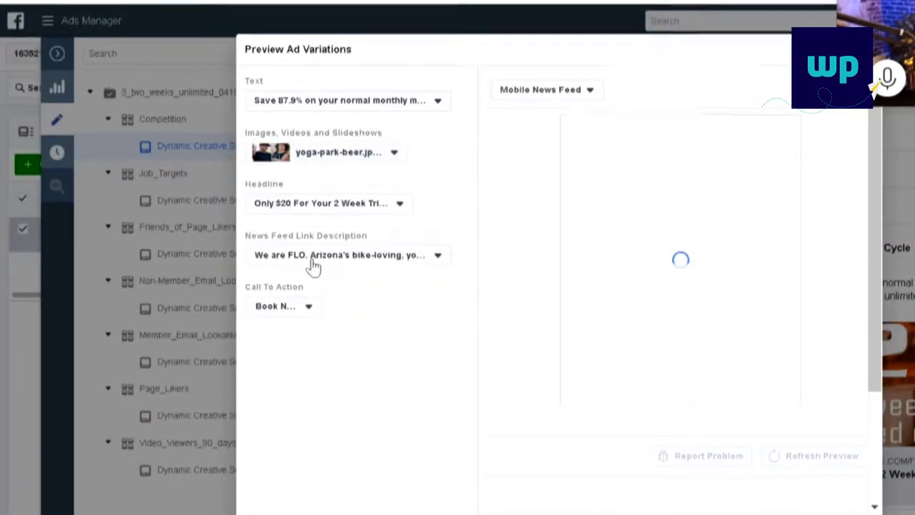
Preview the ad variation with the headline "For Only $20,Get Unlimited Classes for Two Weeks" and the "Hurry up before we take down this offer!" text.
left_click(312, 263)
left_click(308, 210)
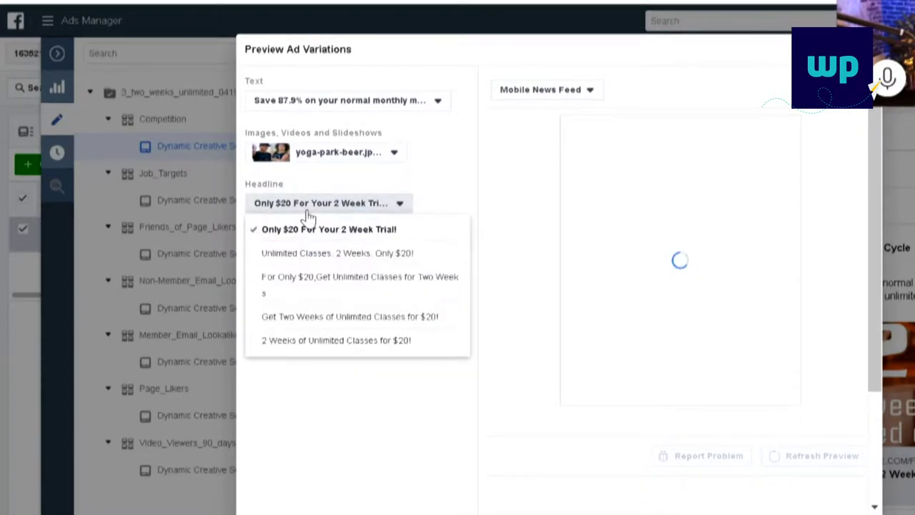
left_click(322, 290)
left_click(336, 100)
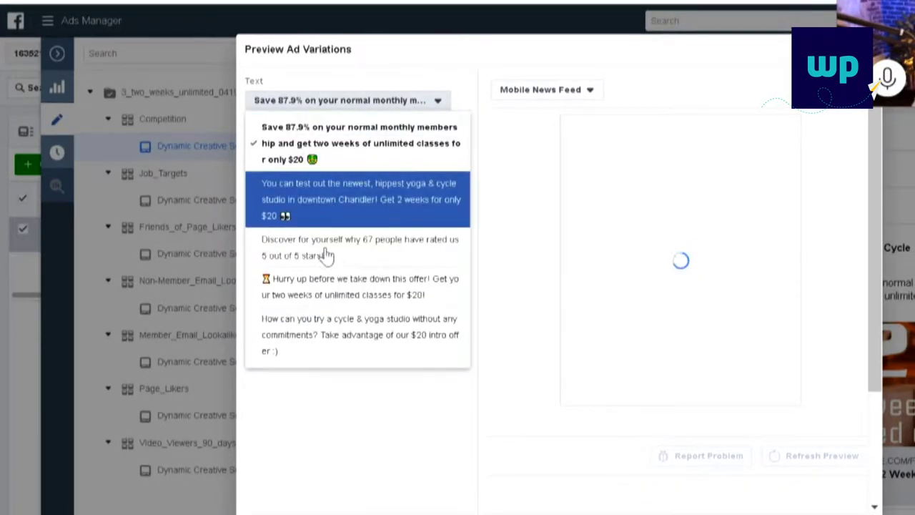
left_click(327, 285)
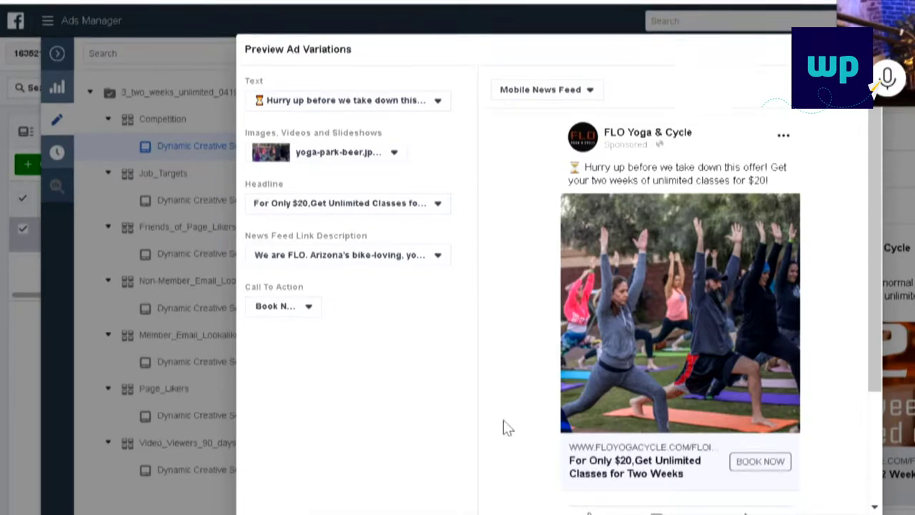
scroll(504, 427, "down", 2)
scroll(504, 421, "up", 2)
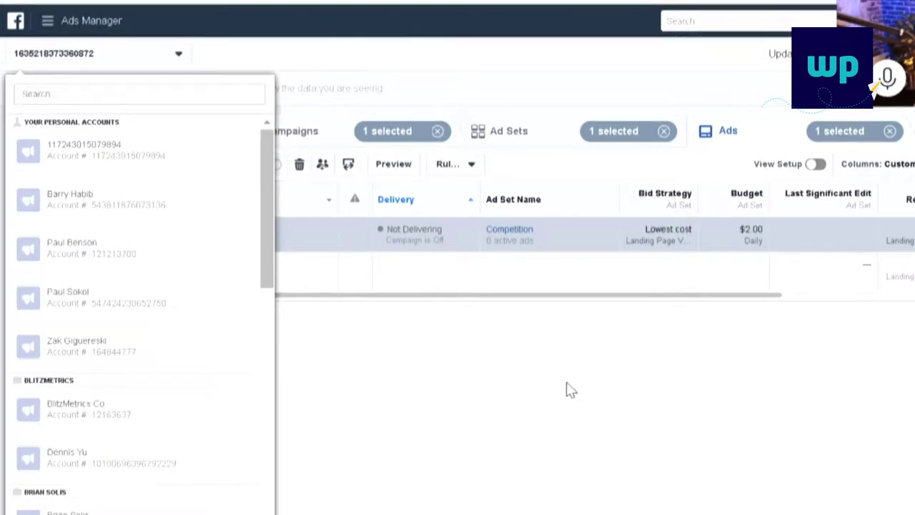
Break down the Competition ad's results by the dynamic creative asset Combination and inspect the performance columns.
left_click(571, 390)
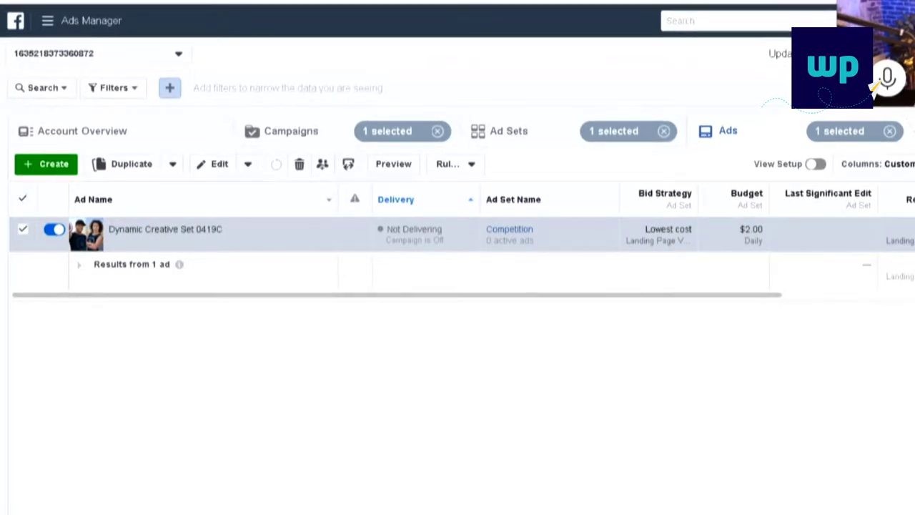
left_click(912, 164)
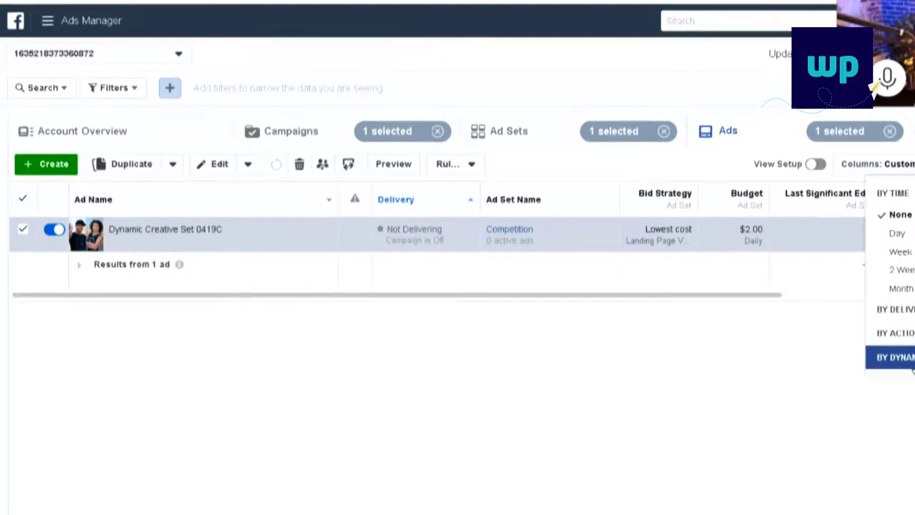
left_click(901, 358)
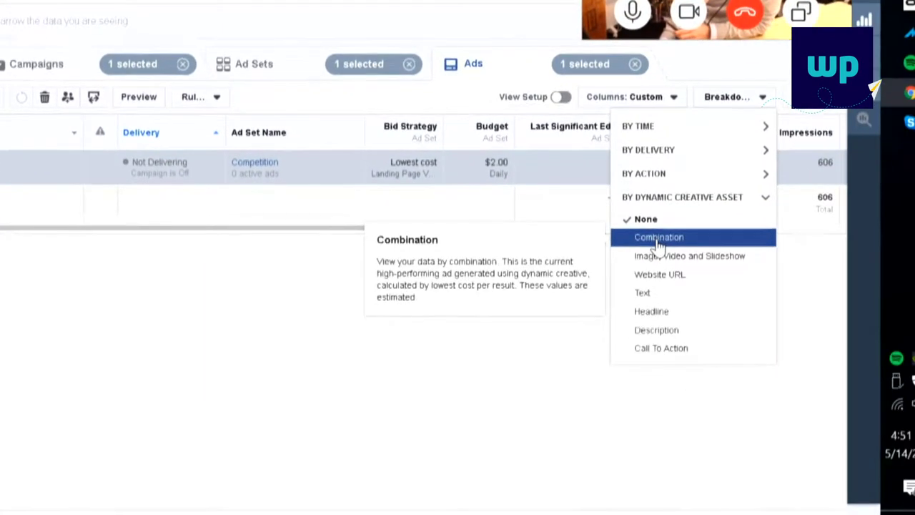
left_click(657, 241)
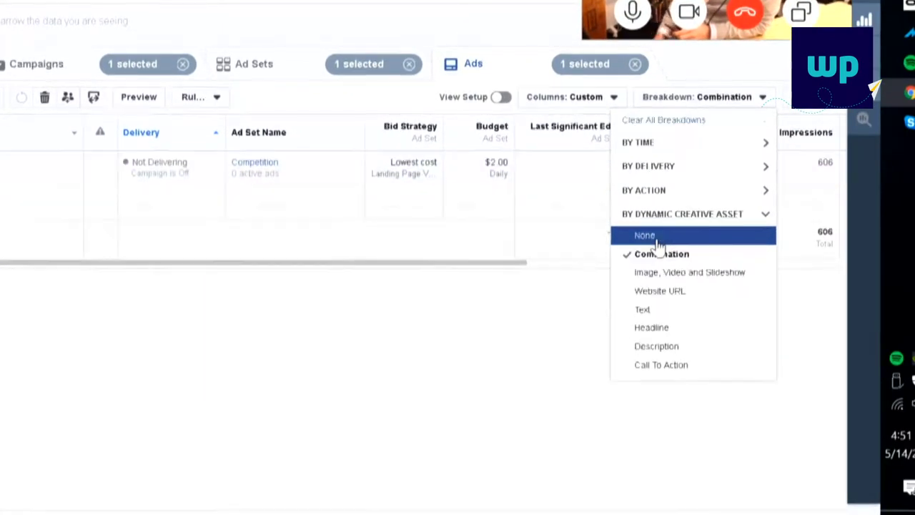
left_click(541, 327)
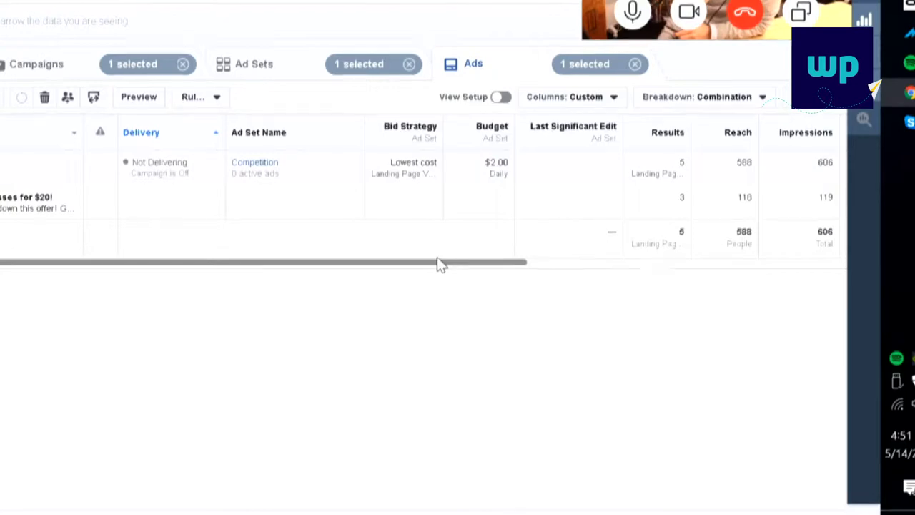
left_click_drag(441, 265, 555, 267)
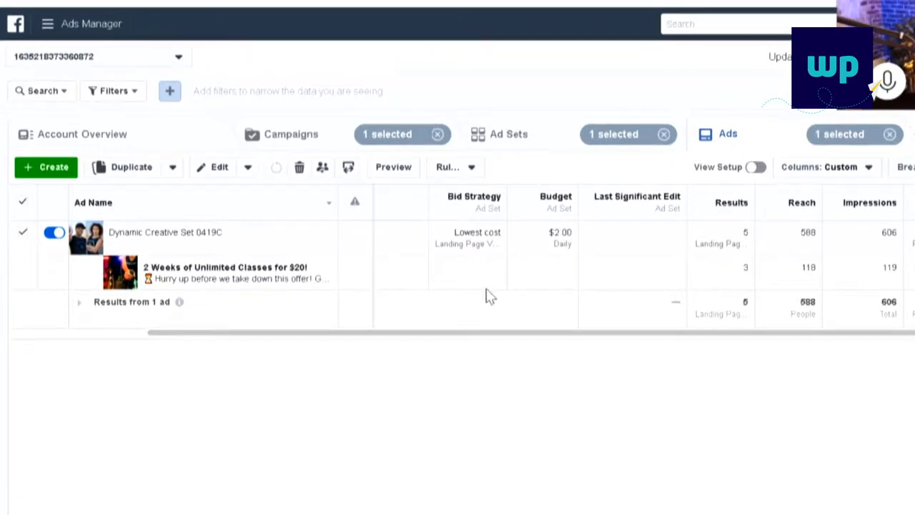
Break down the Competition ad's results by Image, Video and Slideshow and sort the list by Results.
mouse_move(146, 274)
left_click(905, 167)
left_click(899, 347)
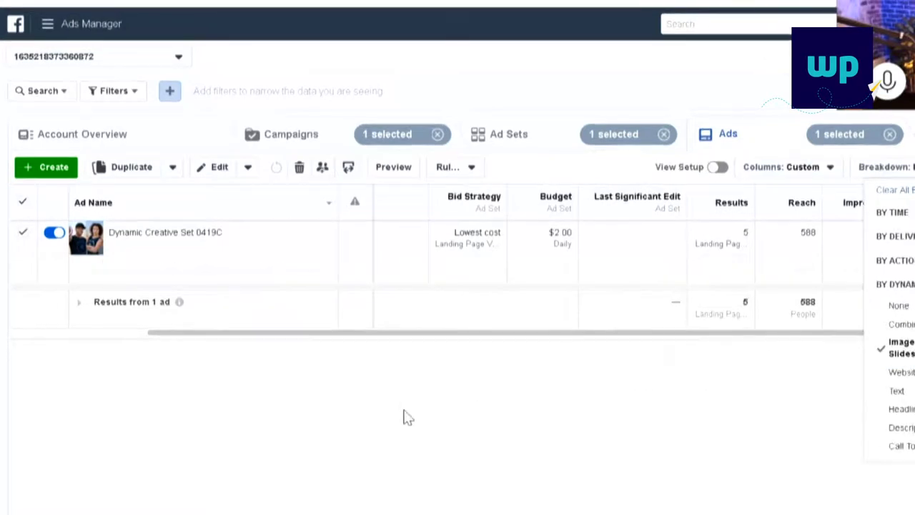
left_click(712, 204)
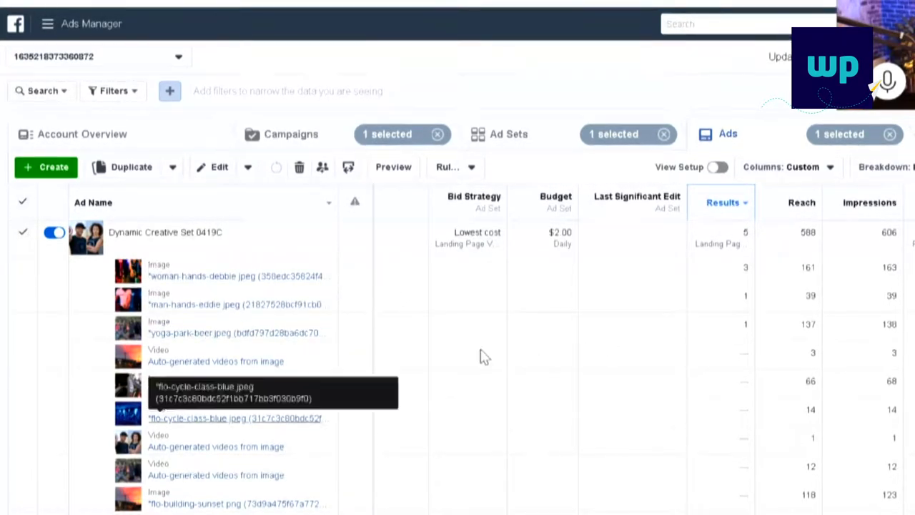
Show the campaign's ad sets, sort them by Results, and compare how each image and video performed per audience.
left_click(518, 147)
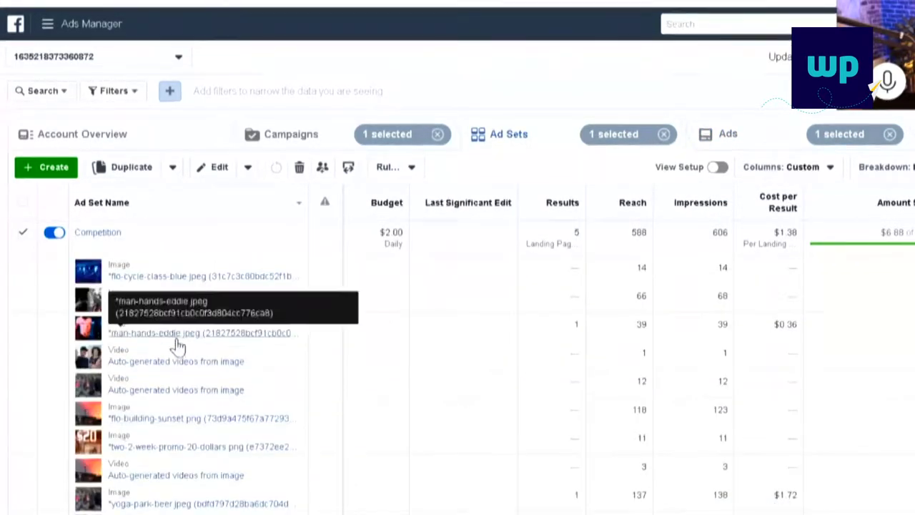
scroll(329, 386, "down", 2)
scroll(329, 387, "down", 4)
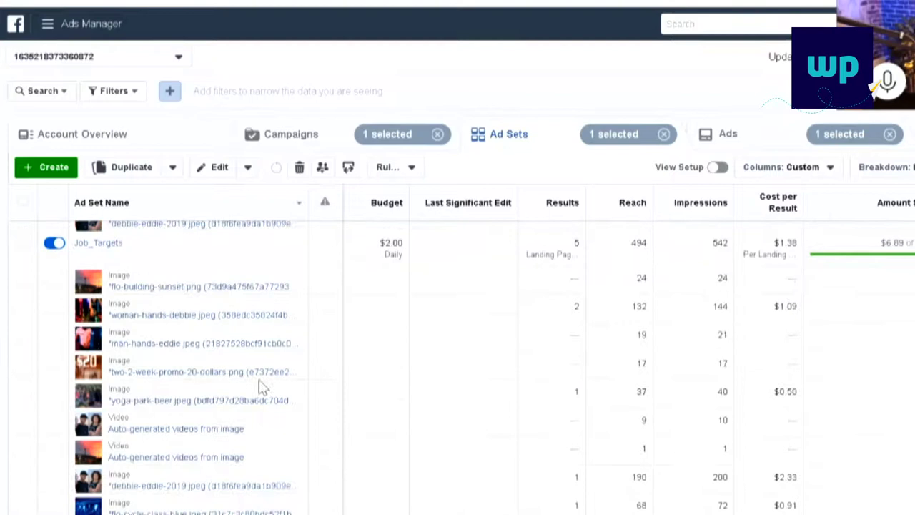
scroll(536, 290, "up", 5)
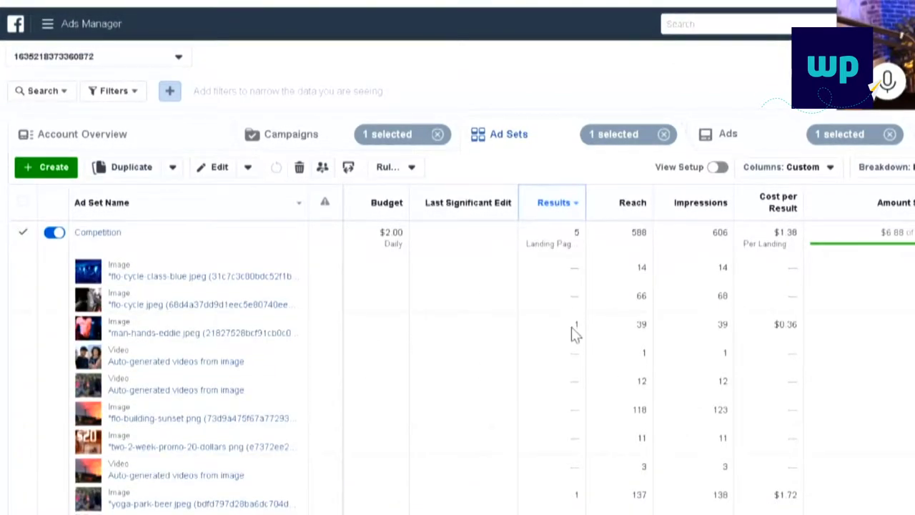
scroll(558, 335, "down", 8)
scroll(548, 348, "down", 6)
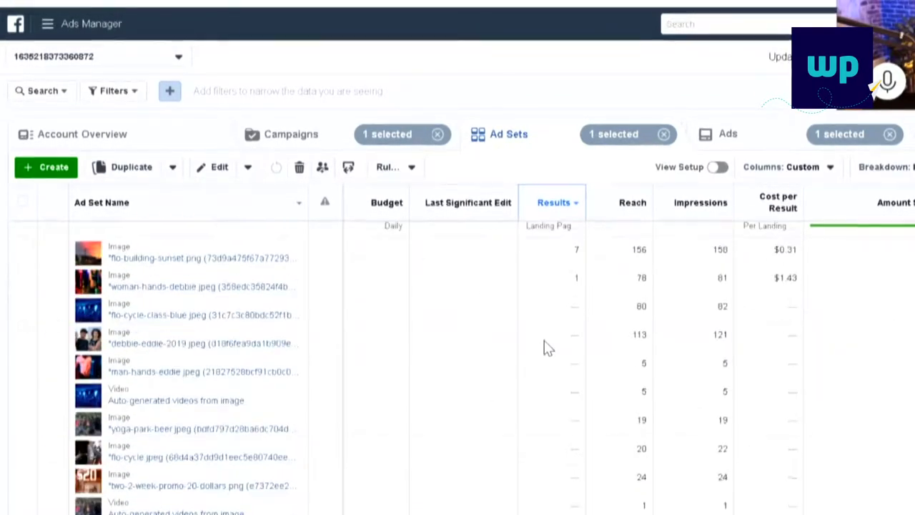
scroll(548, 430, "down", 5)
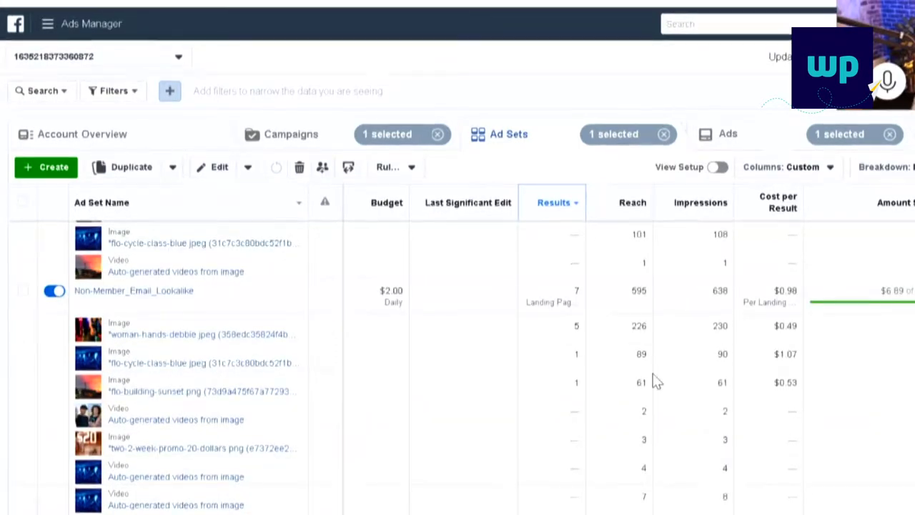
scroll(655, 381, "down", 3)
scroll(655, 381, "down", 10)
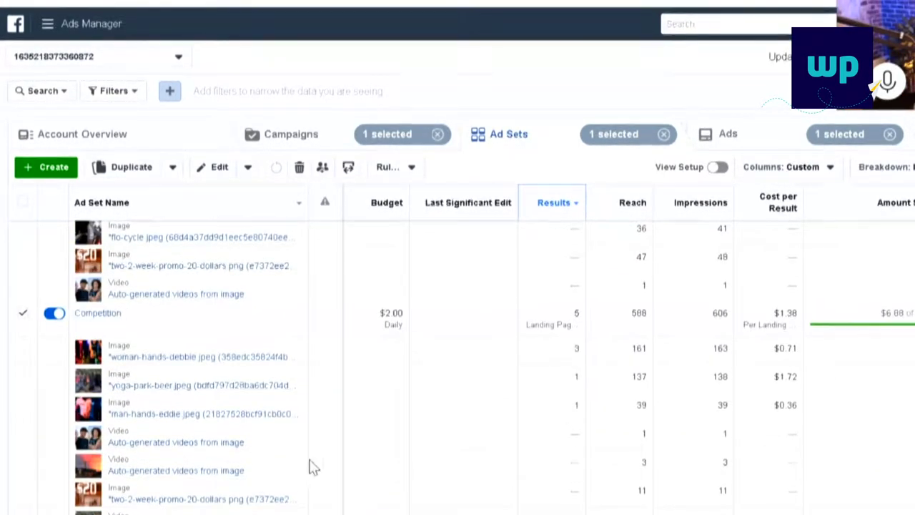
scroll(585, 364, "down", 5)
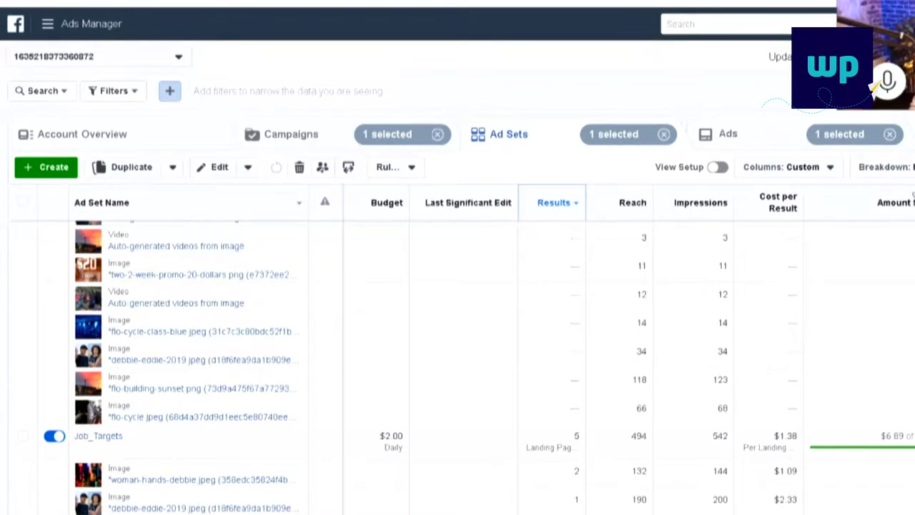
Change the ad sets' dynamic creative breakdown to Headline to compare headline performance per audience.
left_click(887, 167)
left_click(899, 408)
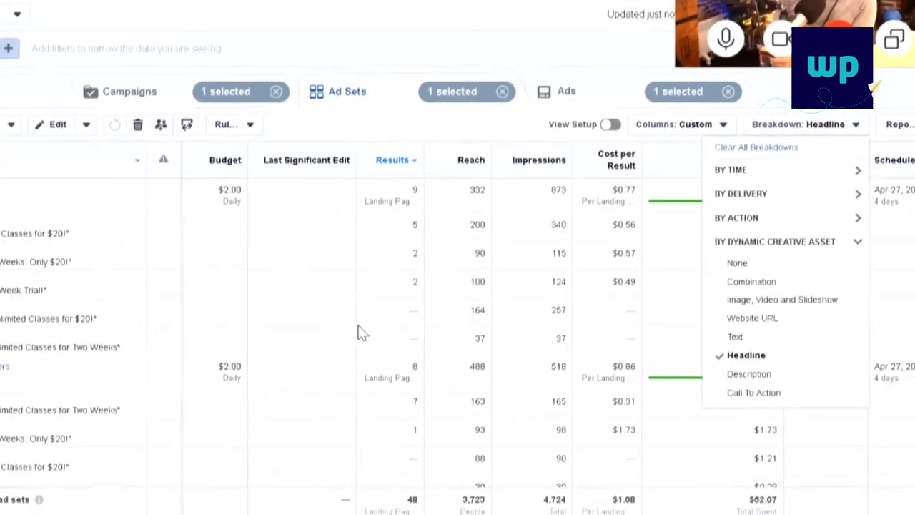
left_click(366, 280)
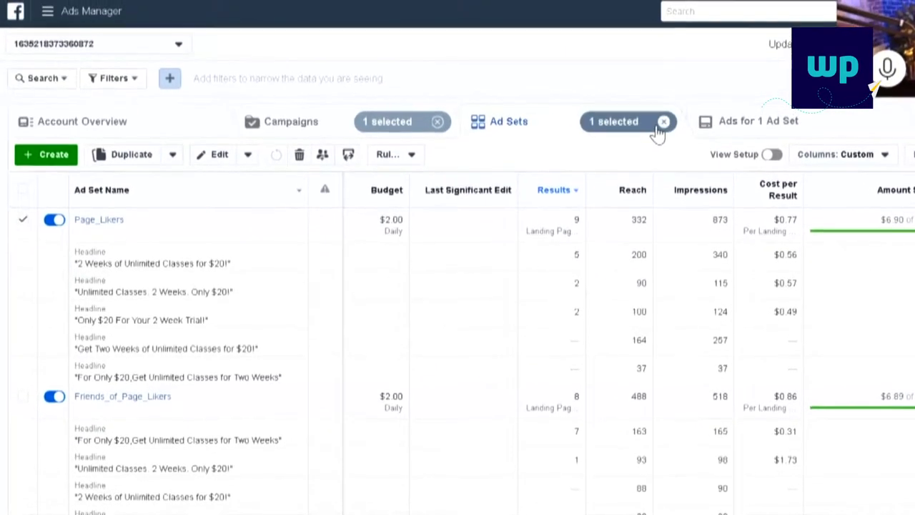
Clear the ad set selection, open the 3 - Summer Six Pack - 0519 campaign's ad sets, and show all of its ads.
left_click(664, 115)
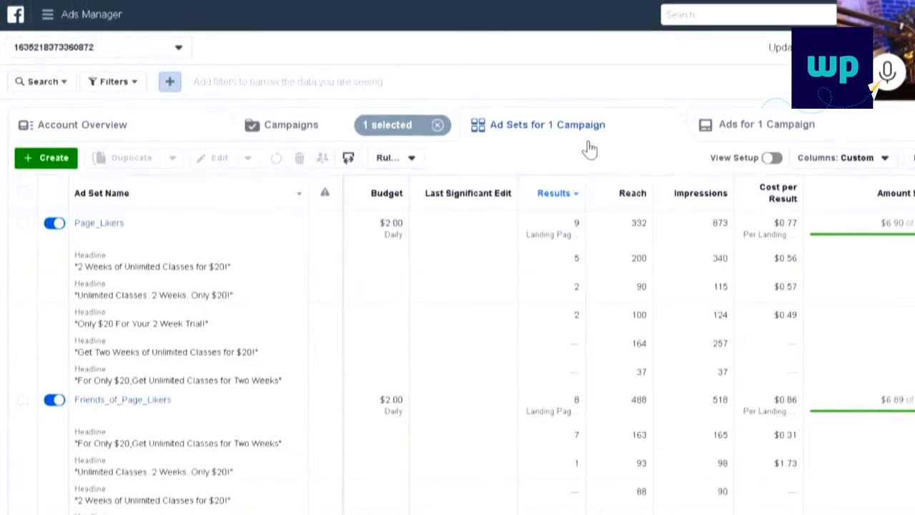
left_click(279, 131)
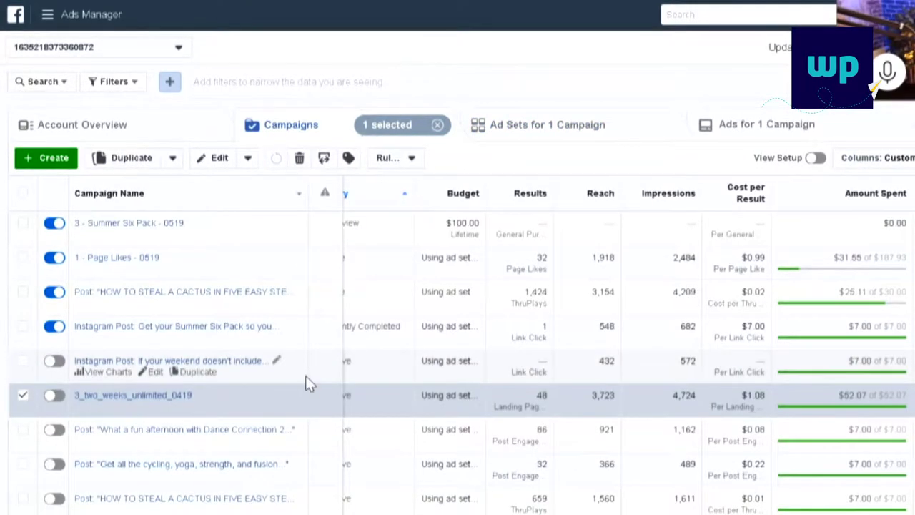
left_click(114, 224)
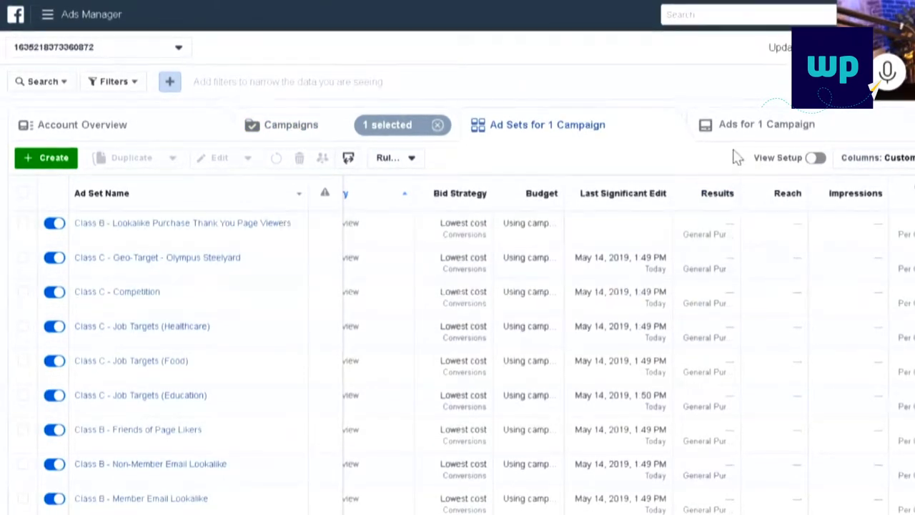
left_click(749, 130)
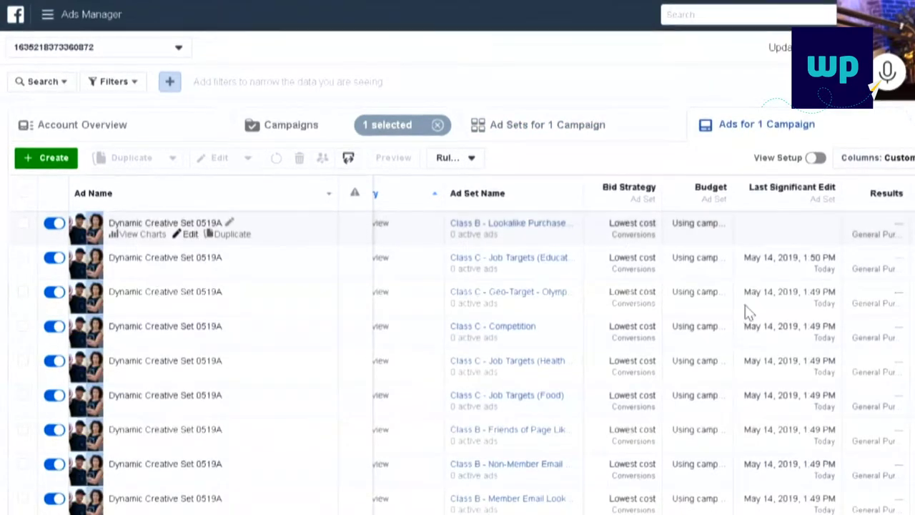
Open Dynamic Creative Set 0519A in the Class B - Lookalike Purchase Thank You Page Viewers ad set and review its images and text options.
scroll(693, 281, "down", 5)
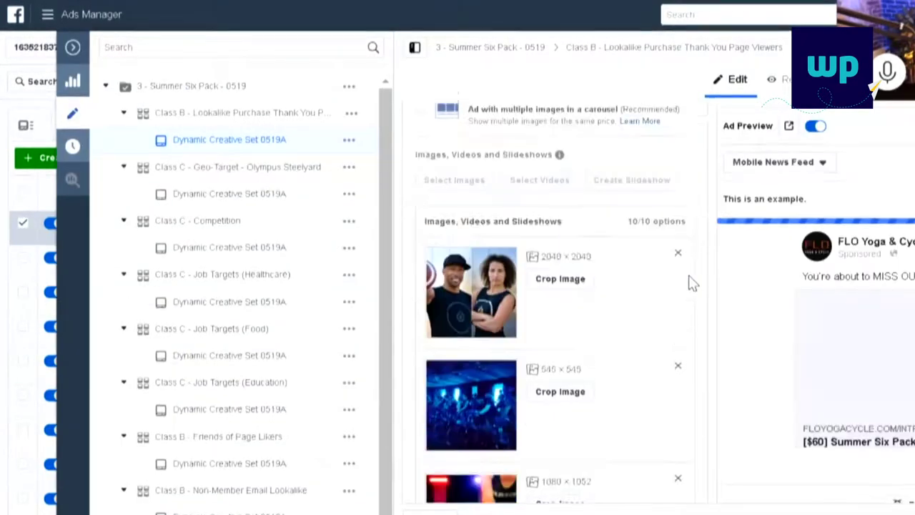
scroll(690, 282, "down", 2)
scroll(474, 375, "down", 3)
scroll(472, 375, "down", 5)
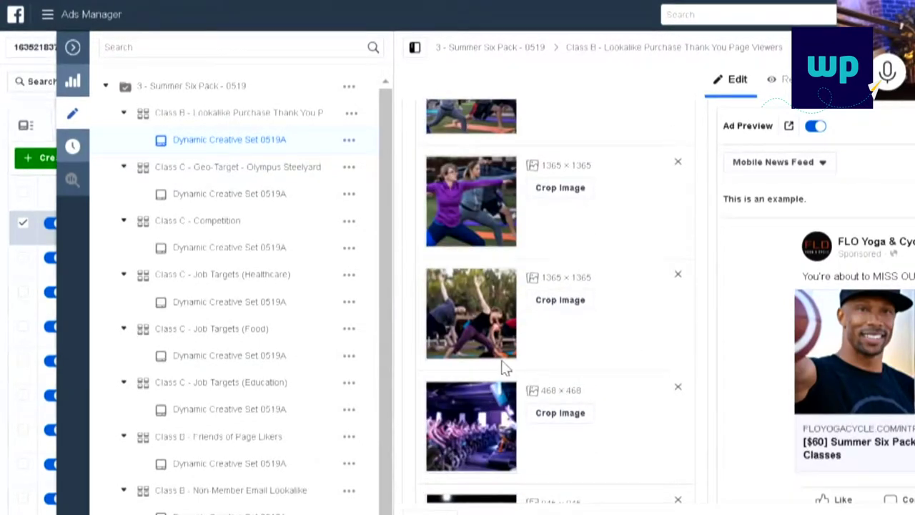
scroll(501, 369, "up", 2)
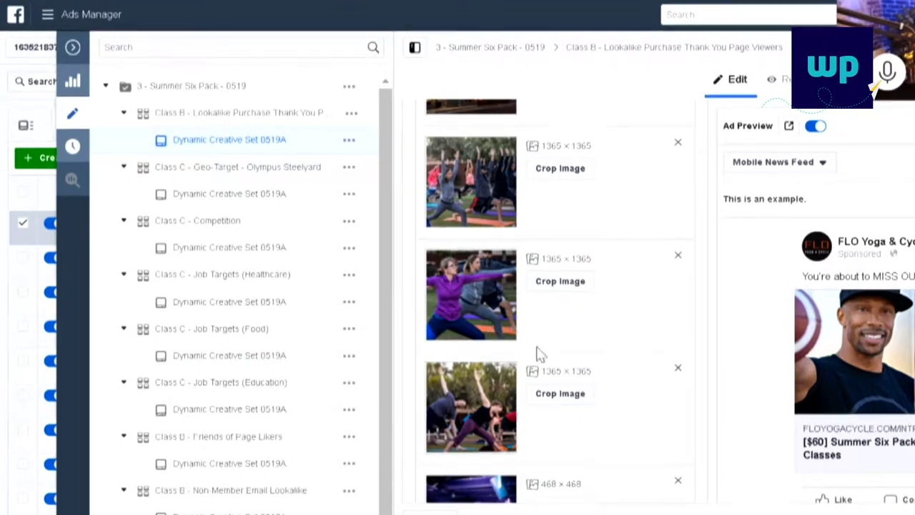
scroll(609, 359, "down", 5)
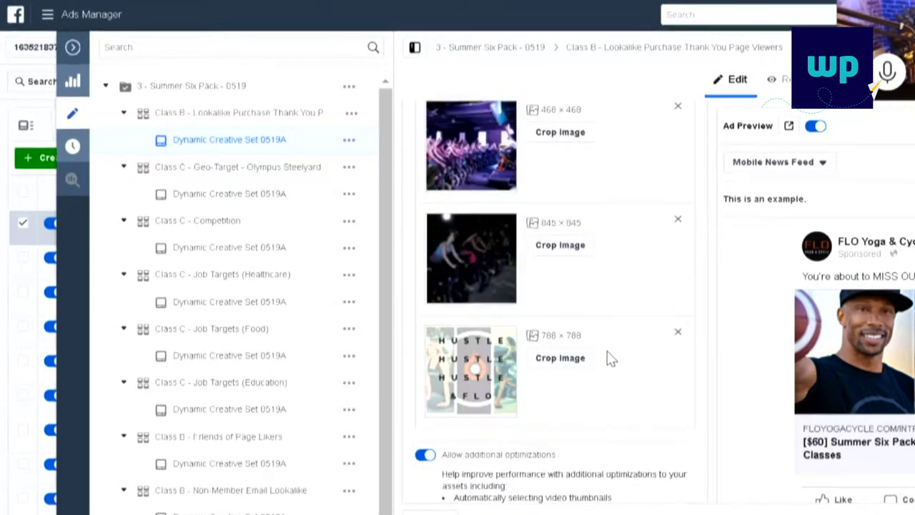
scroll(609, 360, "up", 2)
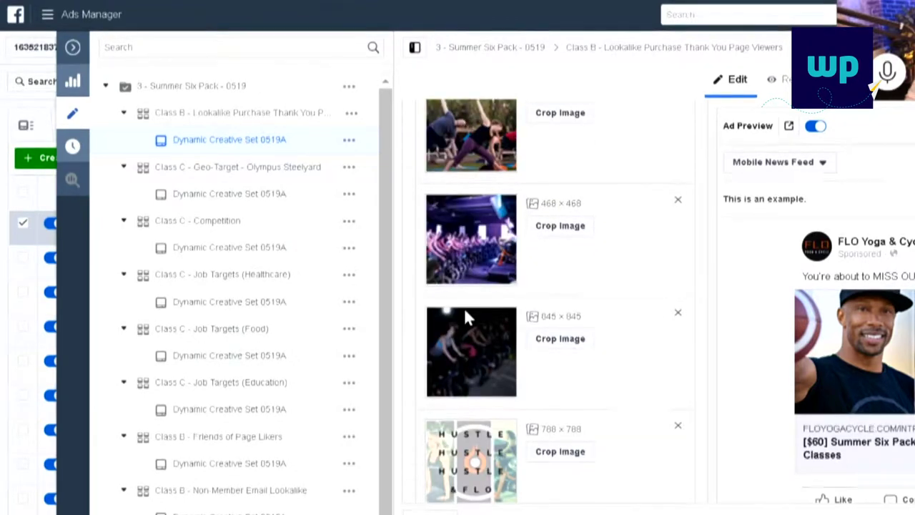
scroll(587, 343, "up", 2)
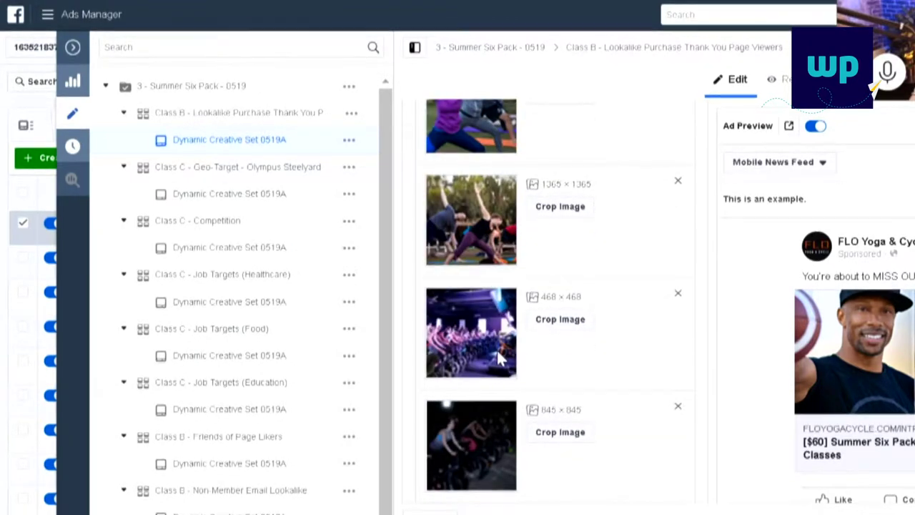
scroll(496, 347, "up", 8)
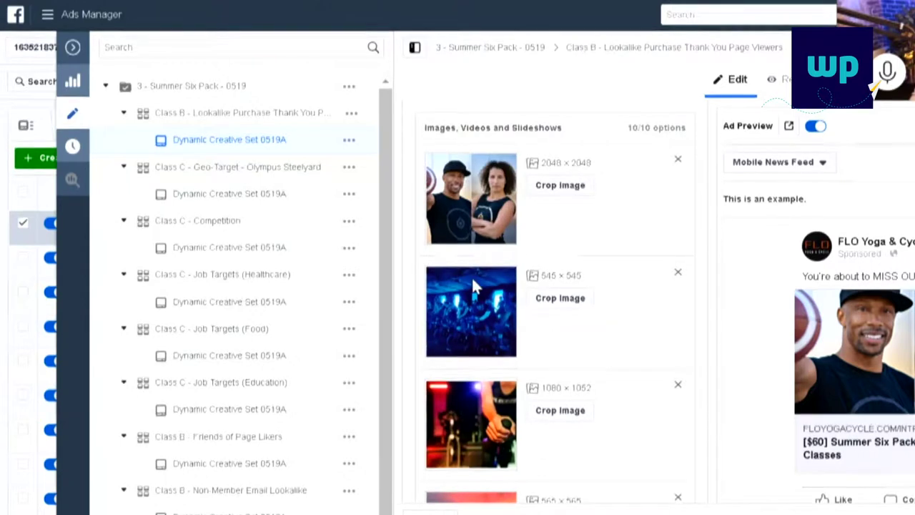
scroll(588, 337, "down", 6)
scroll(472, 295, "down", 1)
scroll(490, 325, "up", 1)
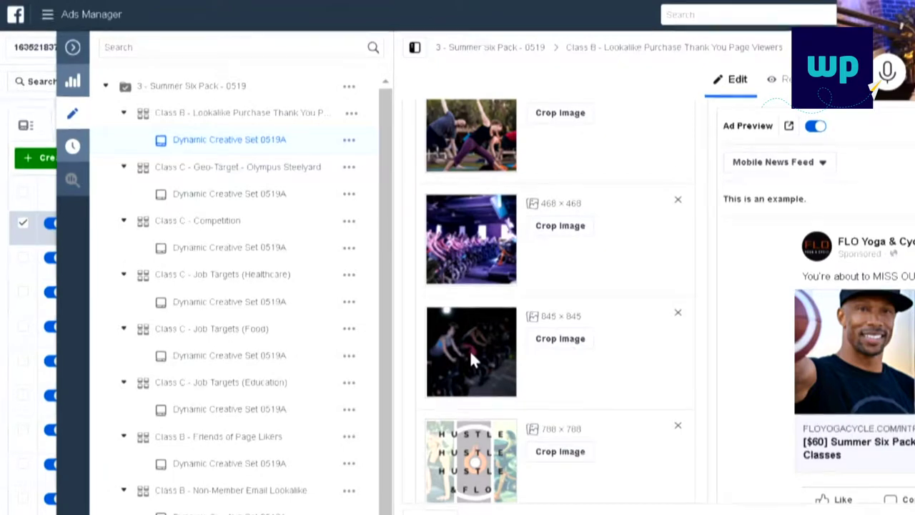
scroll(470, 350, "down", 1)
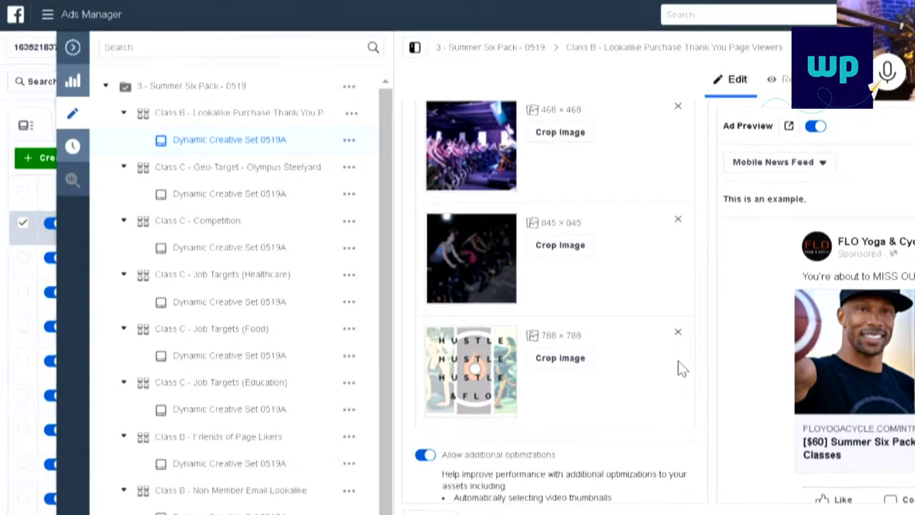
scroll(680, 367, "down", 6)
scroll(510, 365, "up", 1)
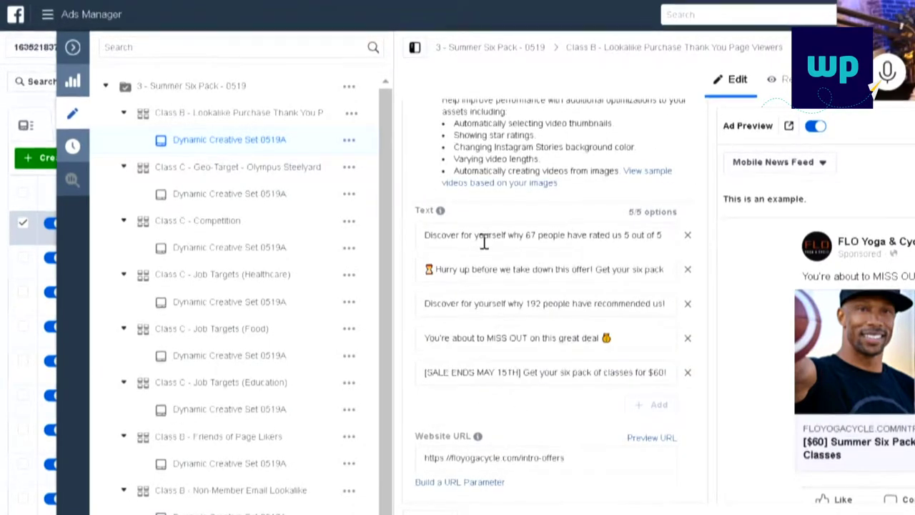
Review the ad's text, headline and call-to-action options, close the ad editor and clear the ad selection.
left_click_drag(485, 242, 585, 233)
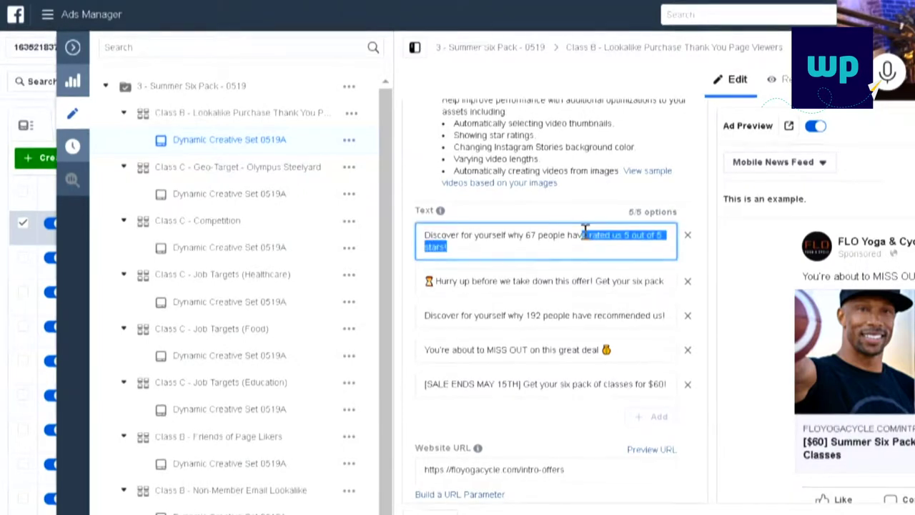
left_click(585, 233)
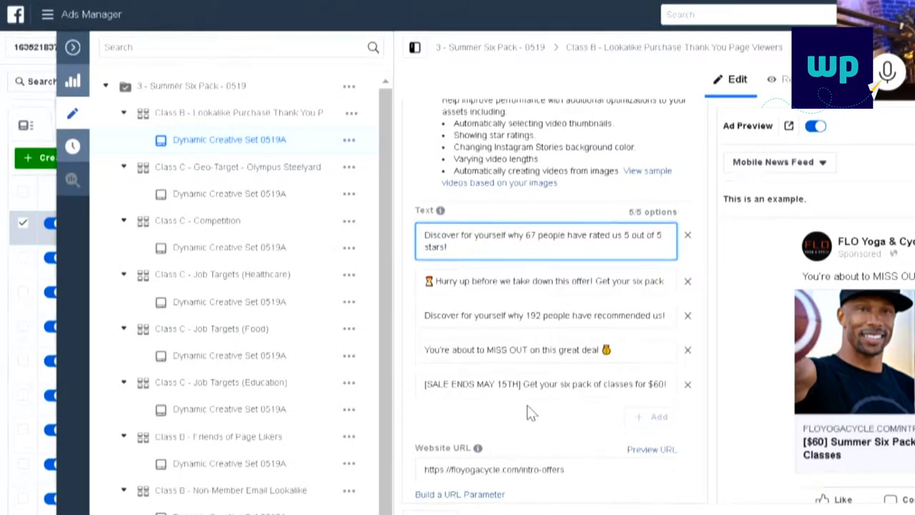
scroll(527, 415, "down", 5)
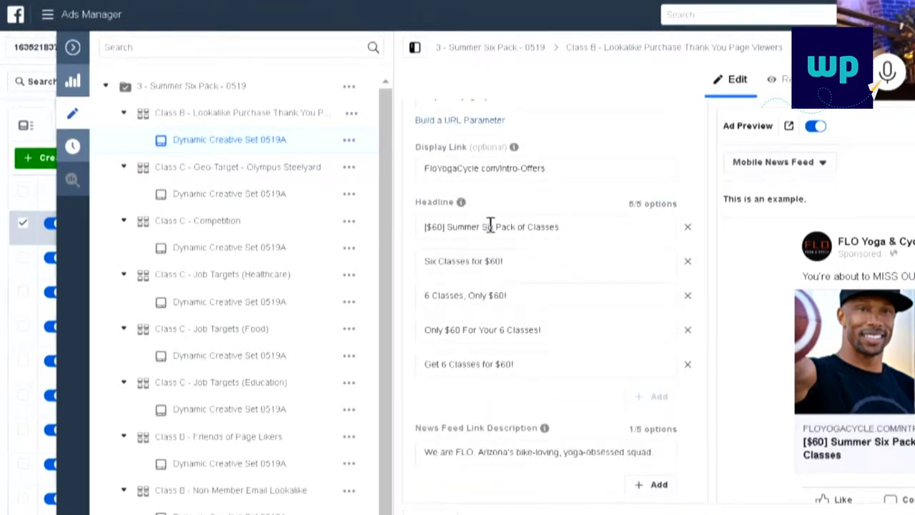
scroll(544, 398, "down", 4)
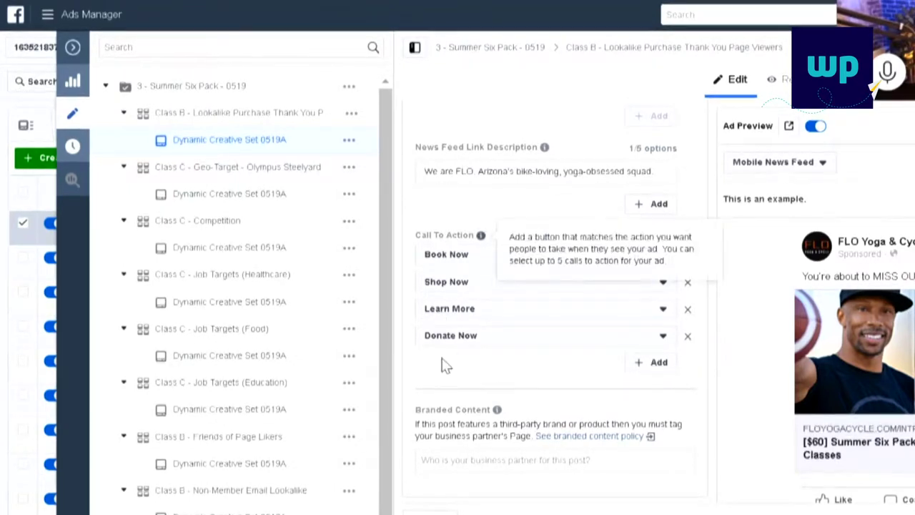
left_click(70, 50)
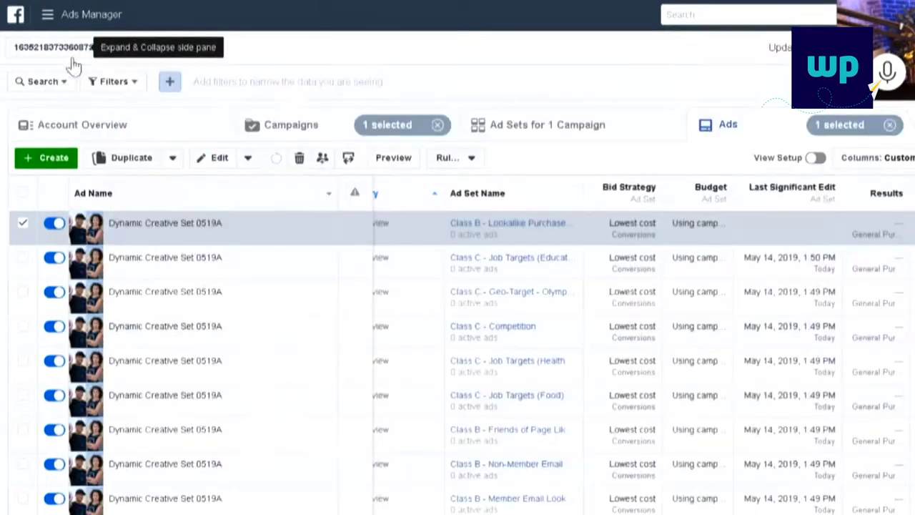
left_click(890, 125)
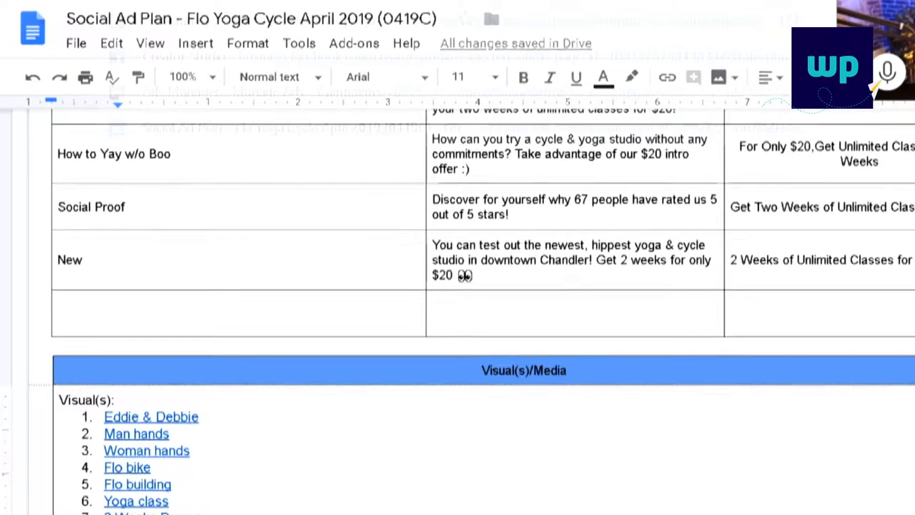
Open the Social Ad Plan - Flo Yoga Cycle May 2019 (0519A) document and examine its audiences, visuals and call-to-action table per ad set.
key("ctrl+l")
type("0519")
key("Escape")
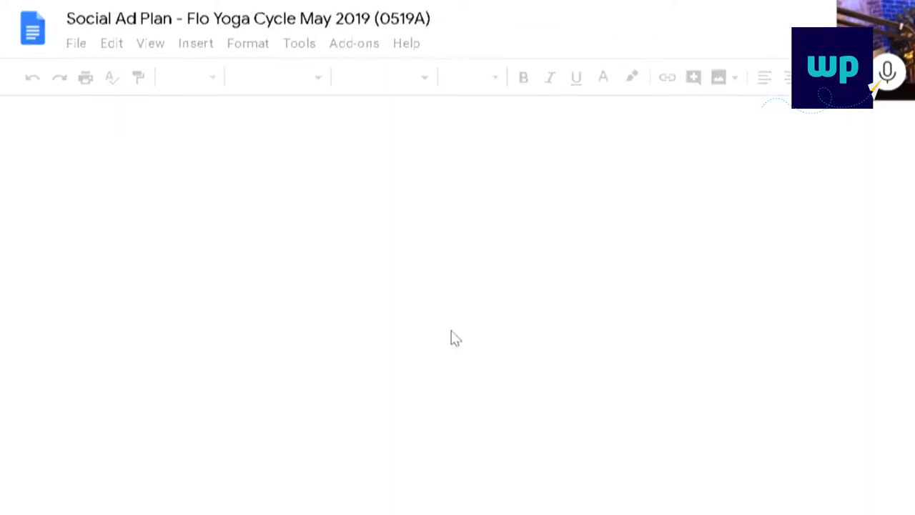
scroll(450, 331, "down", 20)
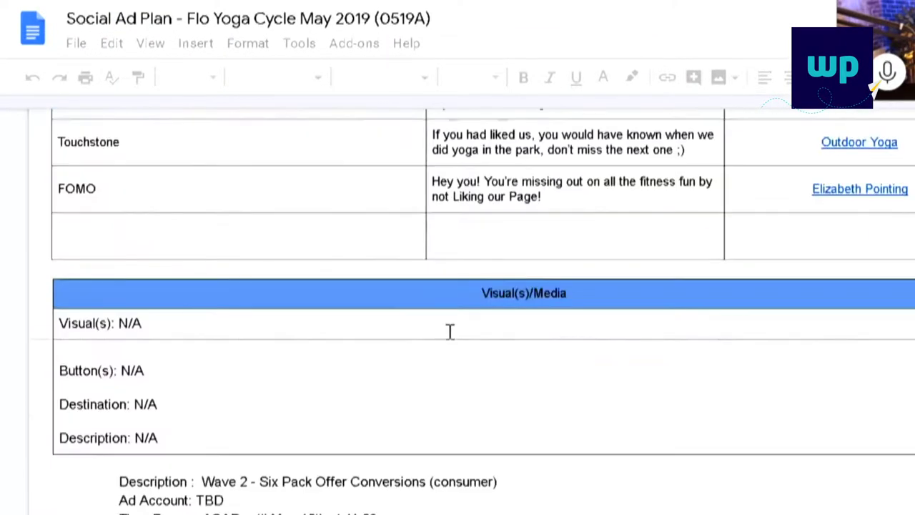
scroll(451, 331, "down", 15)
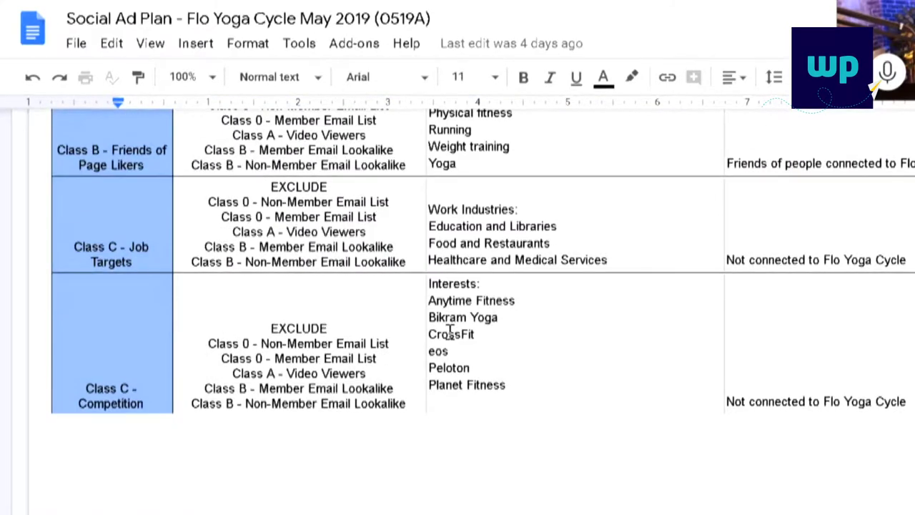
scroll(451, 331, "up", 10)
scroll(450, 332, "down", 15)
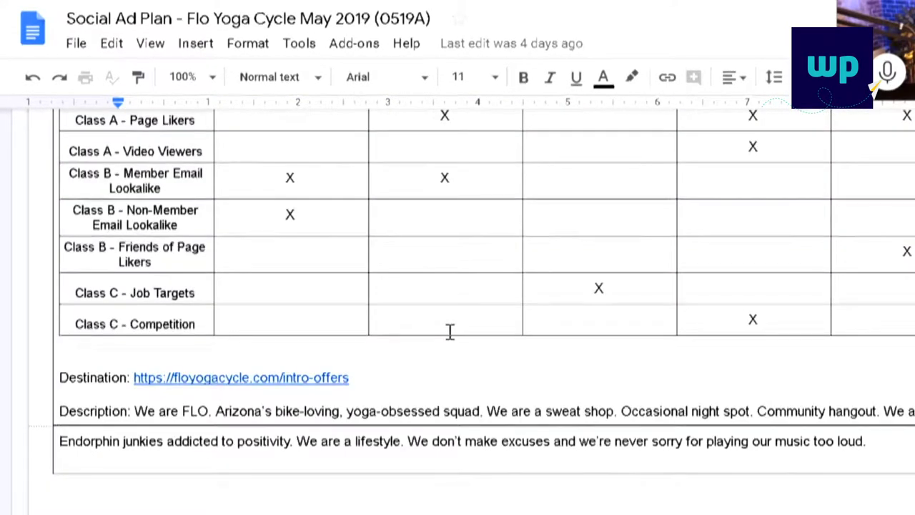
scroll(429, 344, "up", 10)
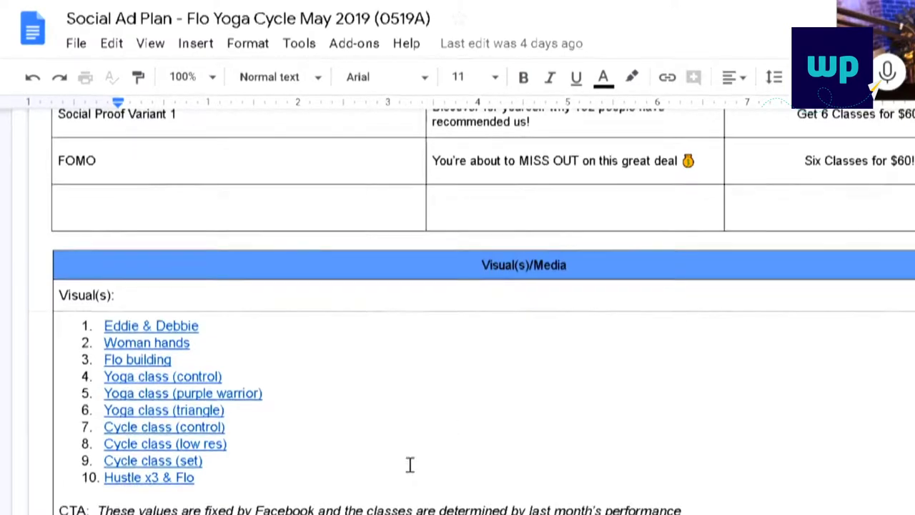
scroll(429, 451, "down", 5)
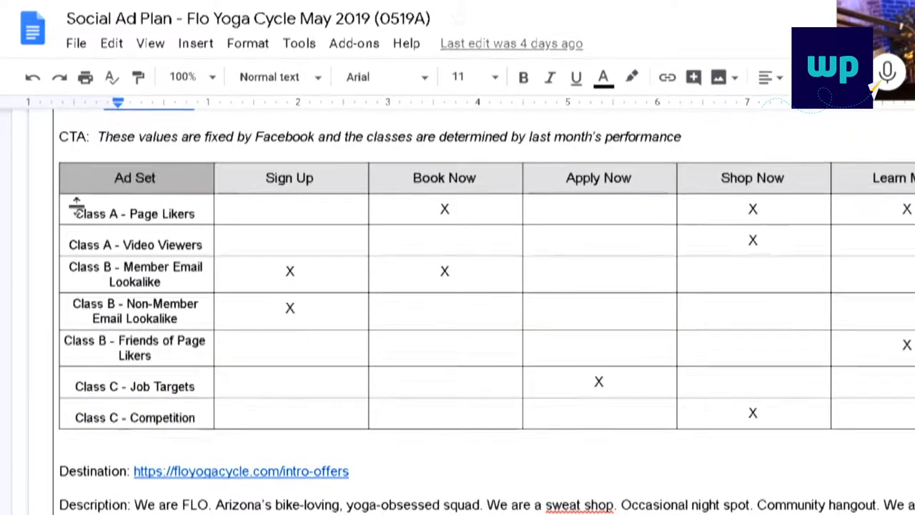
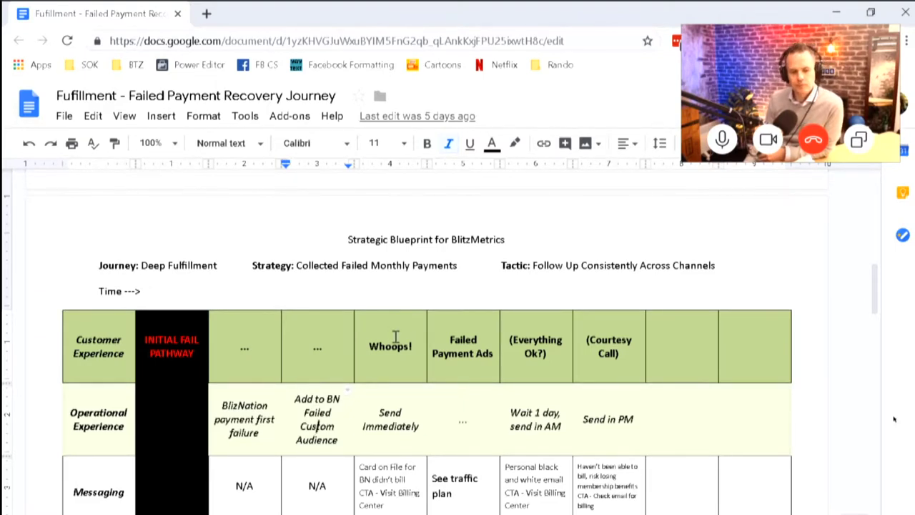
Highlight the Whoops! and Failed Payment Ads columns of the failed payment blueprint, from Customer Experience through Messaging, to review them.
left_click_drag(395, 336, 420, 468)
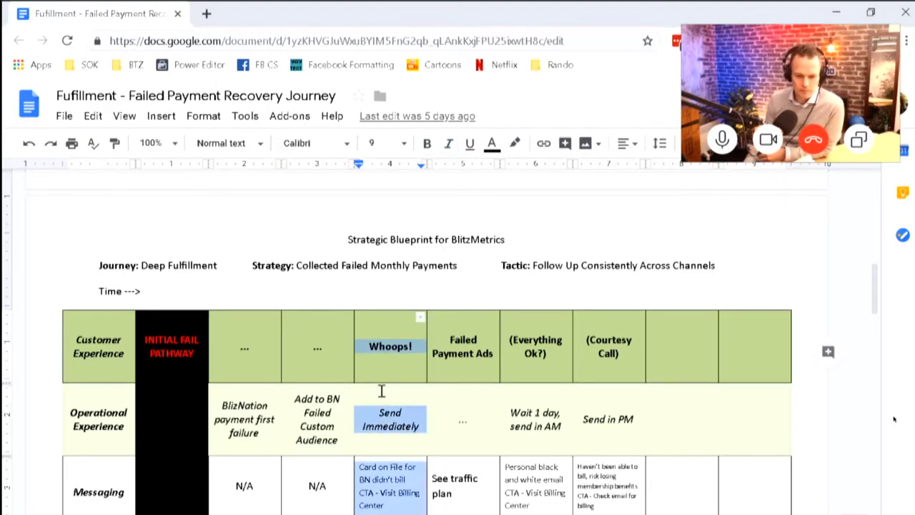
left_click(371, 487)
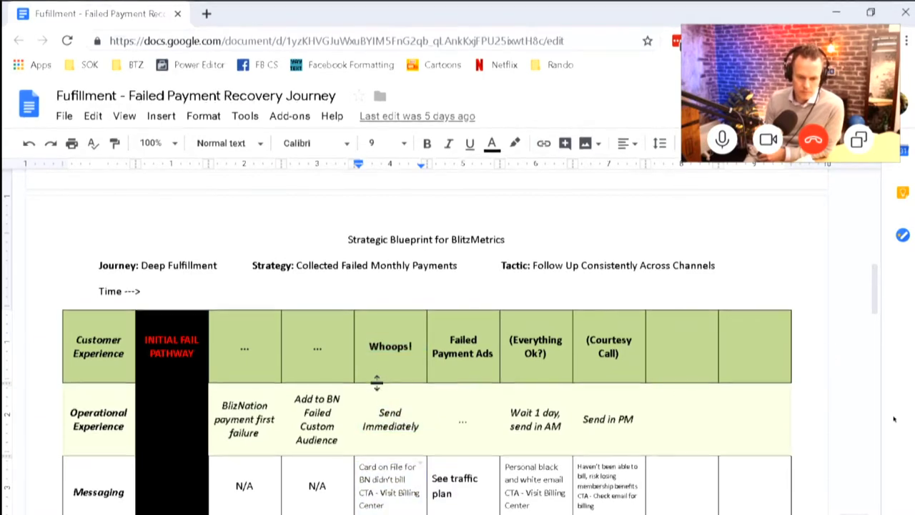
left_click_drag(462, 334, 476, 499)
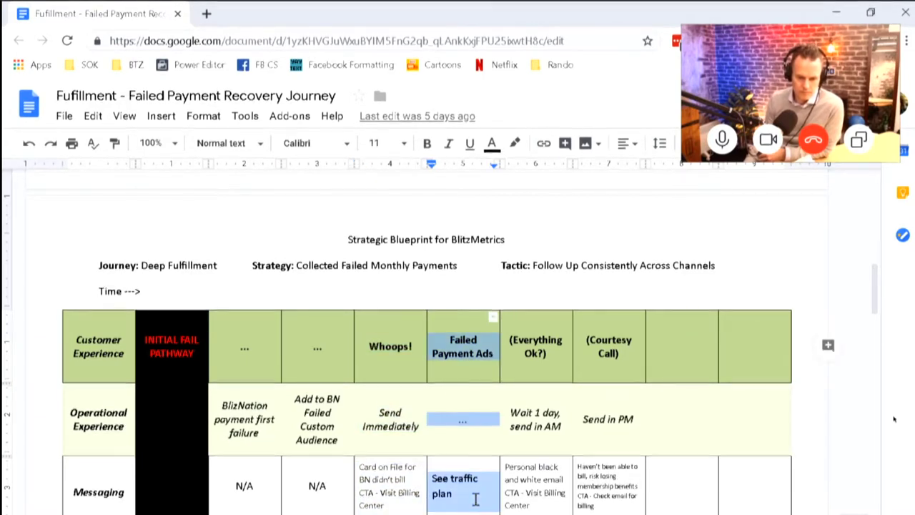
left_click_drag(459, 495, 434, 483)
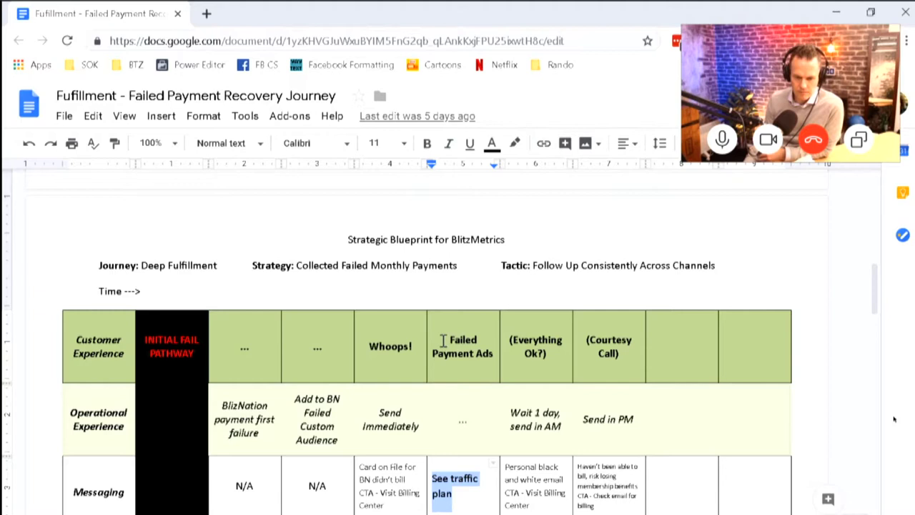
left_click_drag(443, 341, 458, 472)
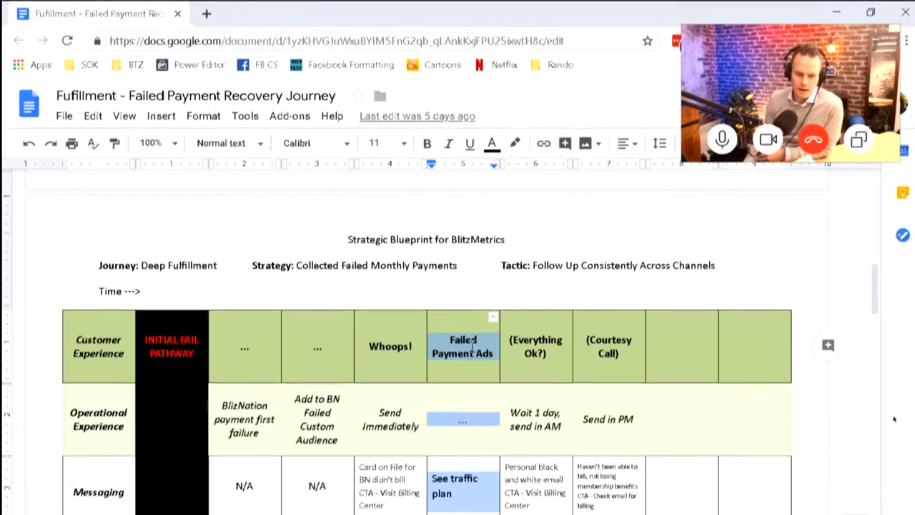
left_click(445, 363)
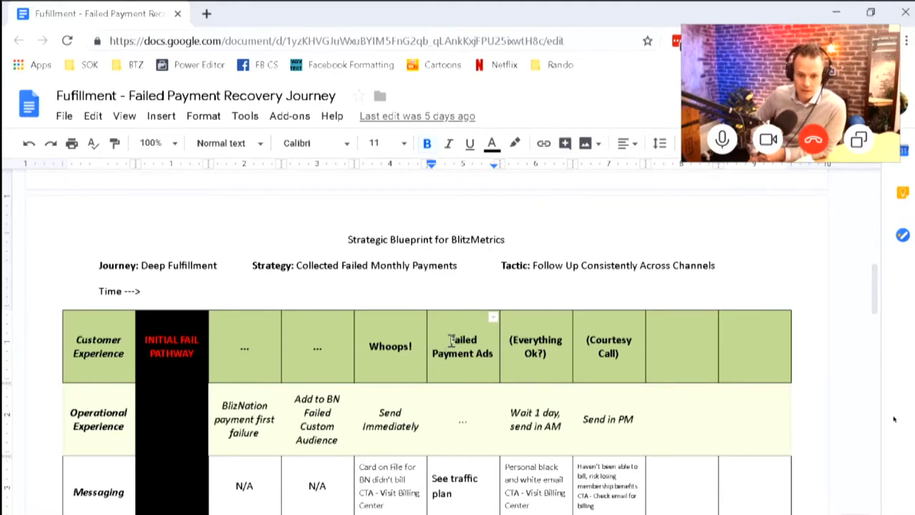
Review the Failed Payment Ads column's title and traffic plan message together with the neighbouring Whoops! column.
left_click_drag(450, 340, 473, 353)
left_click(452, 505)
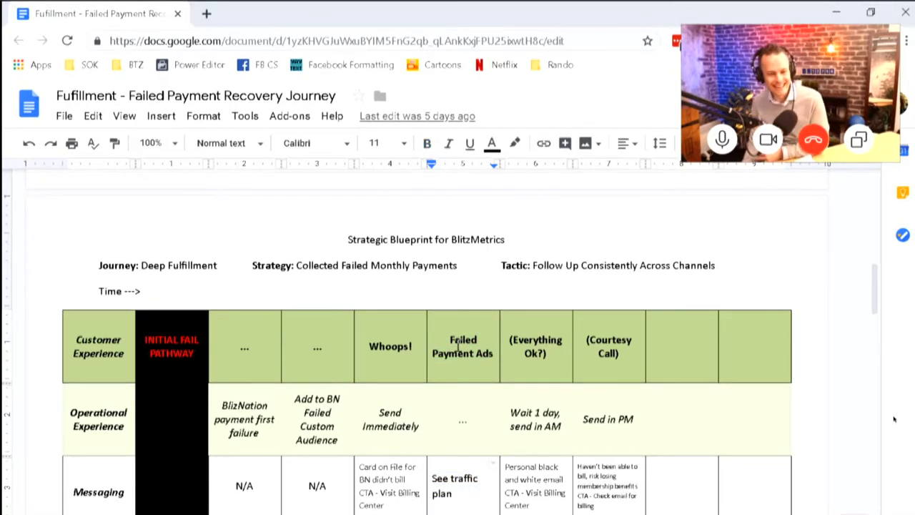
left_click(465, 499)
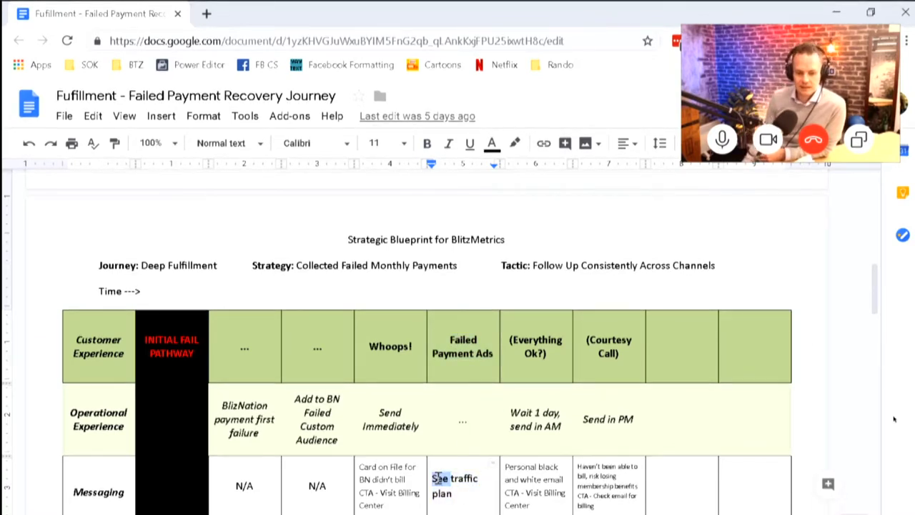
left_click_drag(454, 405, 460, 510)
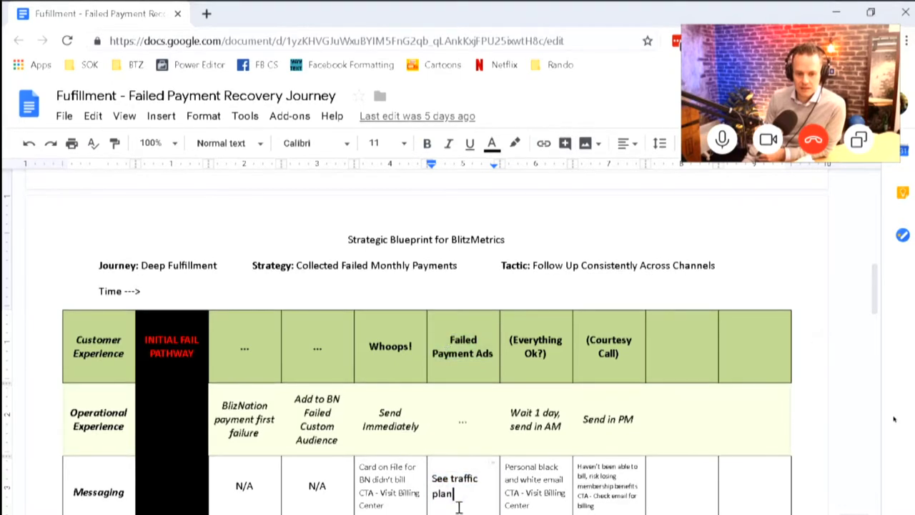
left_click(390, 425)
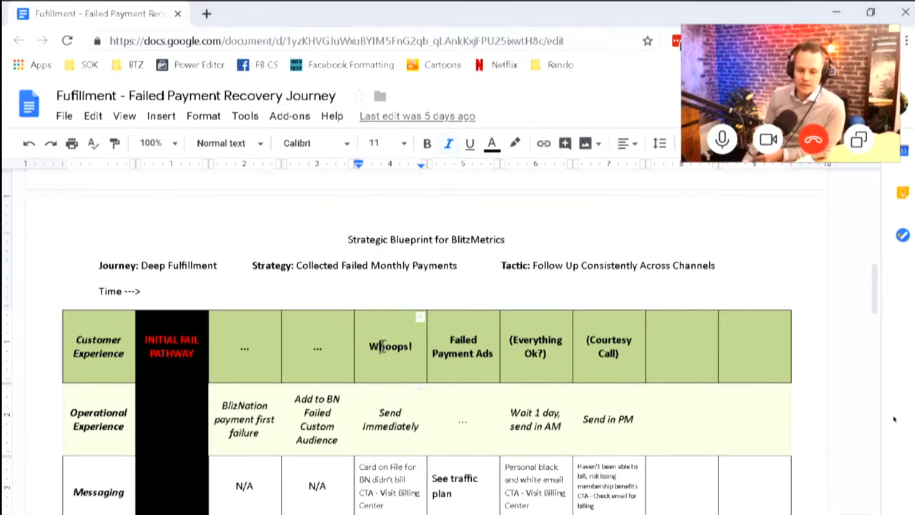
left_click_drag(382, 346, 454, 477)
left_click(454, 357)
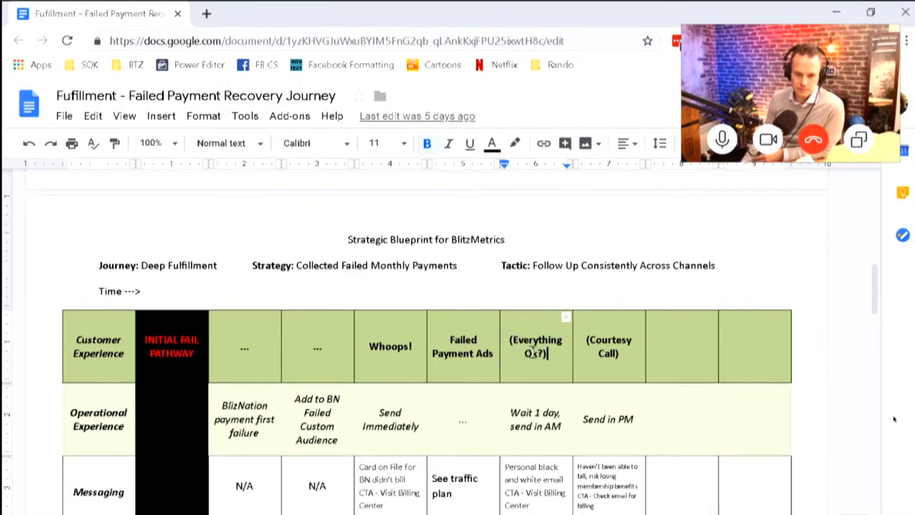
Examine the payment flow diagram at the document's start and the (Everything Ok?) column's timing and message.
scroll(519, 389, "up", 10)
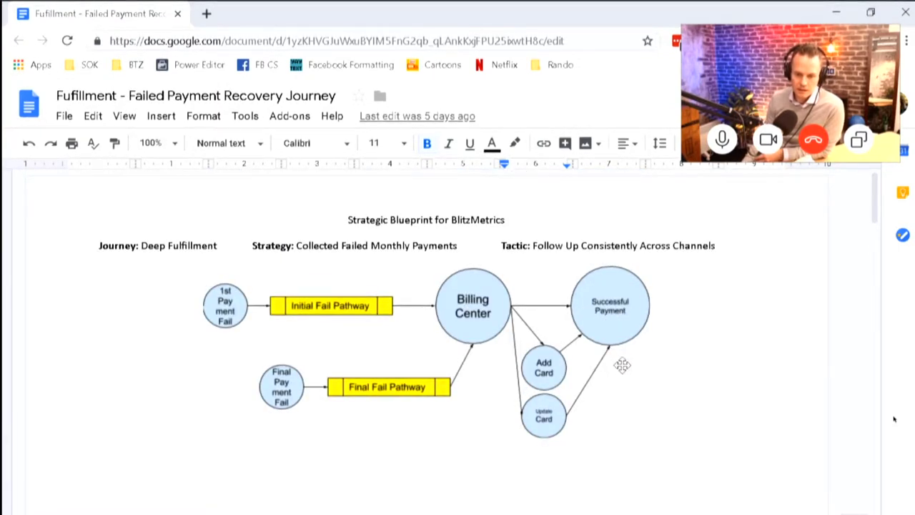
scroll(622, 366, "down", 10)
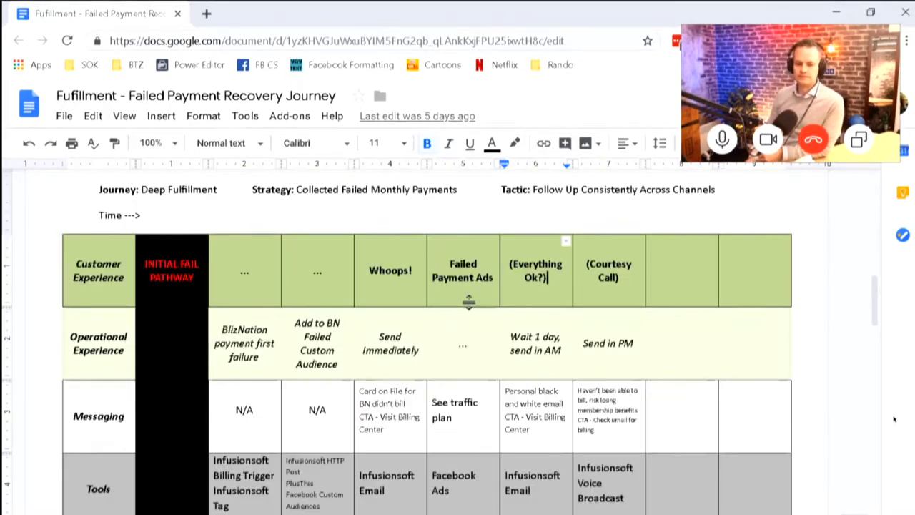
left_click(478, 389)
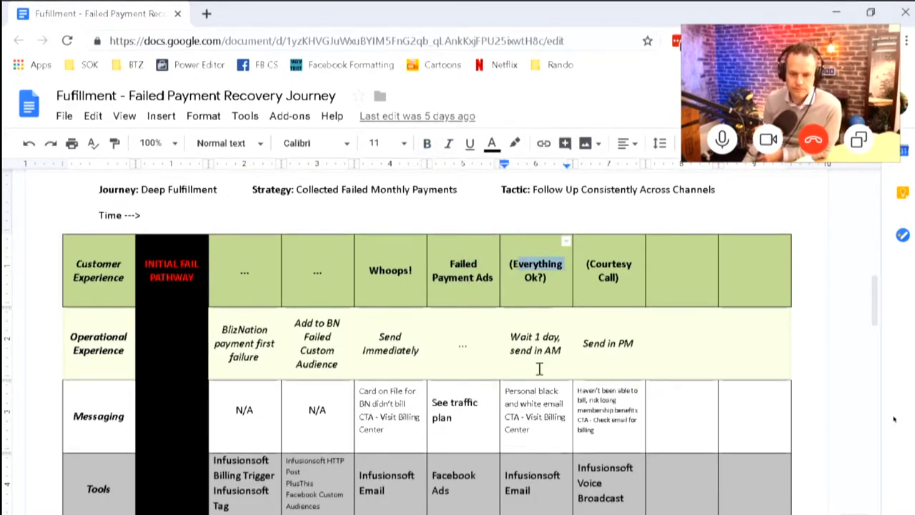
left_click_drag(539, 368, 538, 407)
left_click(538, 408)
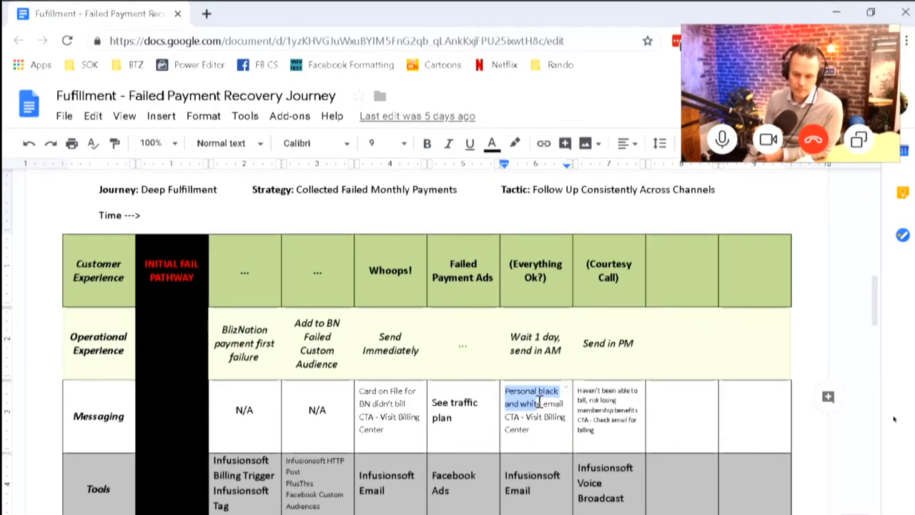
Compare the Whoops! column with the (Courtesy Call) column, highlighting the latter from Customer Experience through Tools.
scroll(540, 403, "up", 2)
left_click_drag(368, 344, 375, 492)
left_click(375, 493)
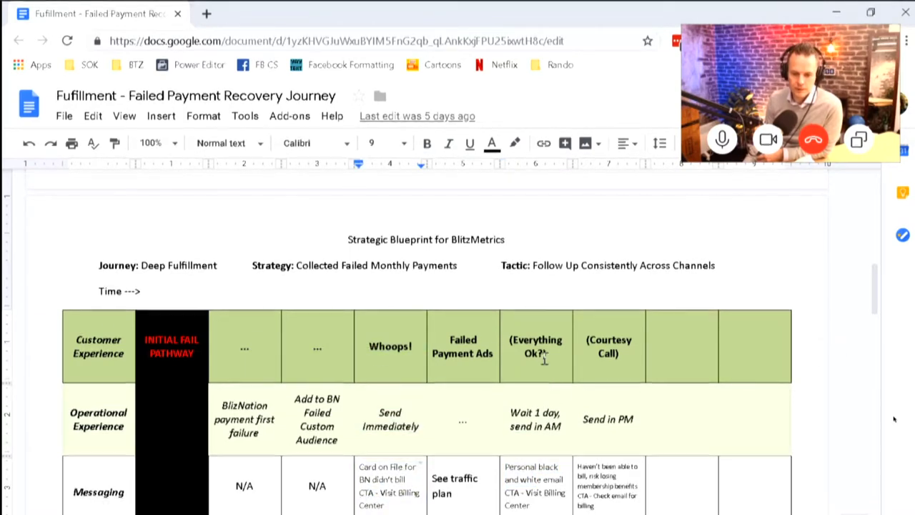
scroll(536, 406, "down", 1)
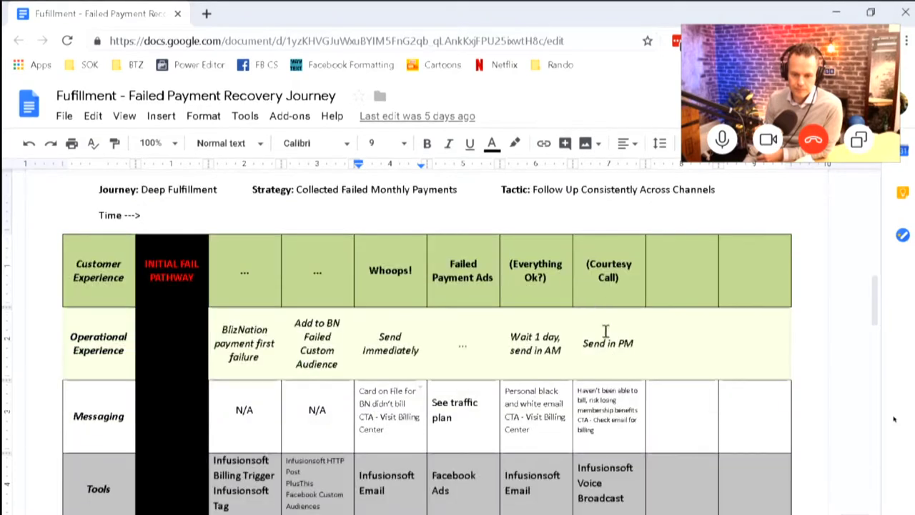
left_click_drag(608, 266, 611, 505)
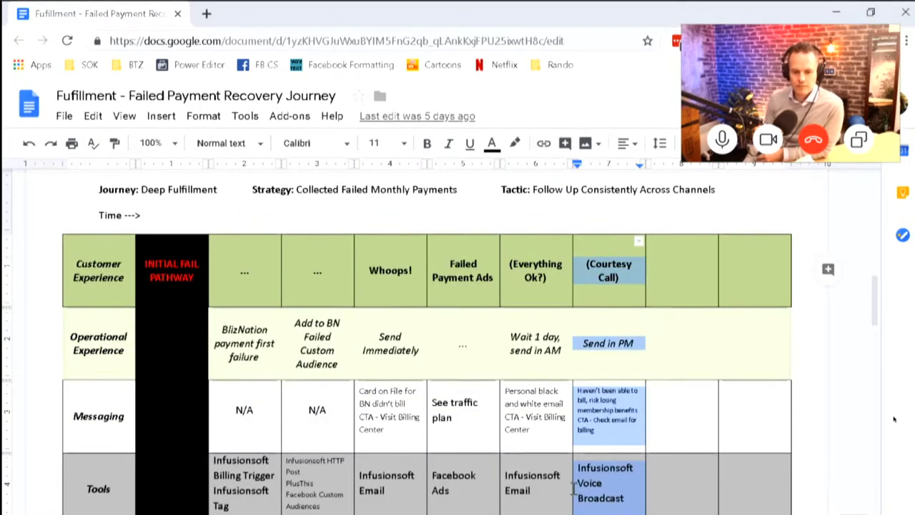
left_click(603, 412)
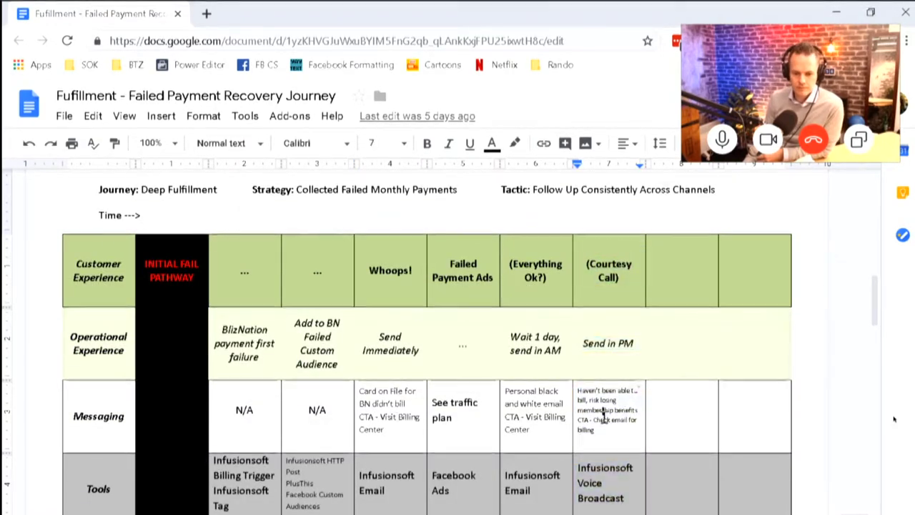
Select the Customer Experience row's cells from Initial Fail Pathway through (Courtesy Call).
scroll(605, 415, "up", 1)
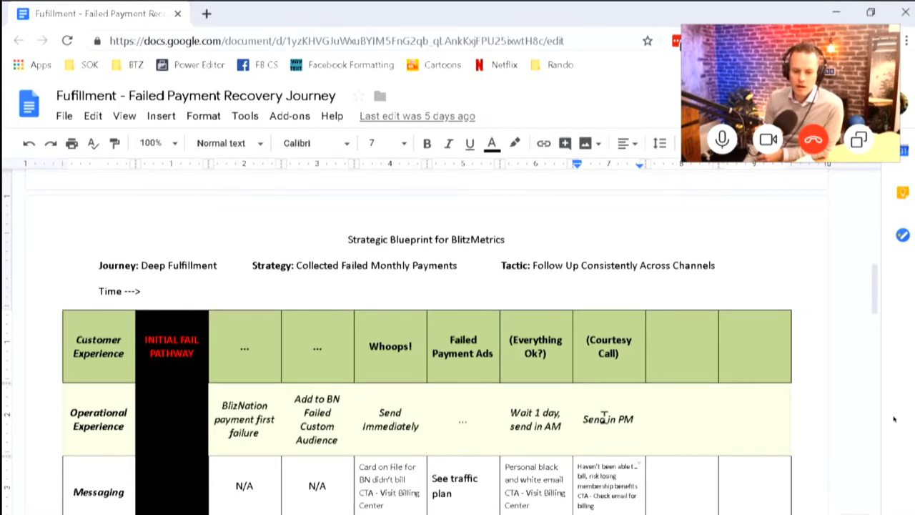
scroll(606, 422, "down", 2)
scroll(606, 429, "up", 3)
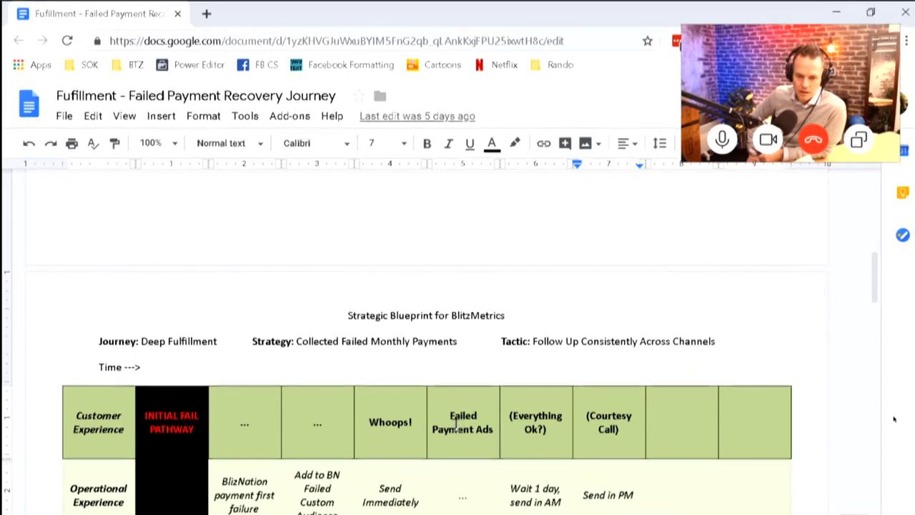
left_click(168, 422)
left_click(608, 429, "shift")
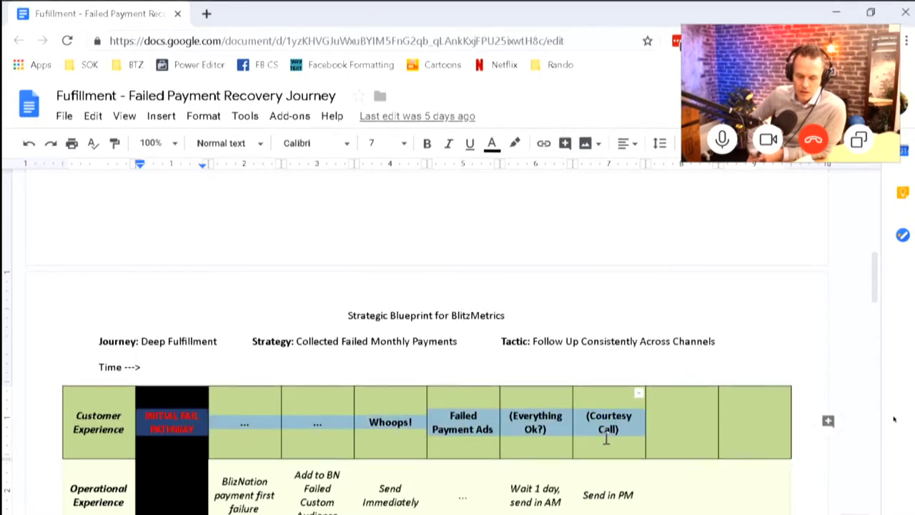
Highlight the Initial Fail Pathway's Tools row from the billing trigger through Infusionsoft Voice Broadcast, and examine its first three cells.
left_click(599, 429)
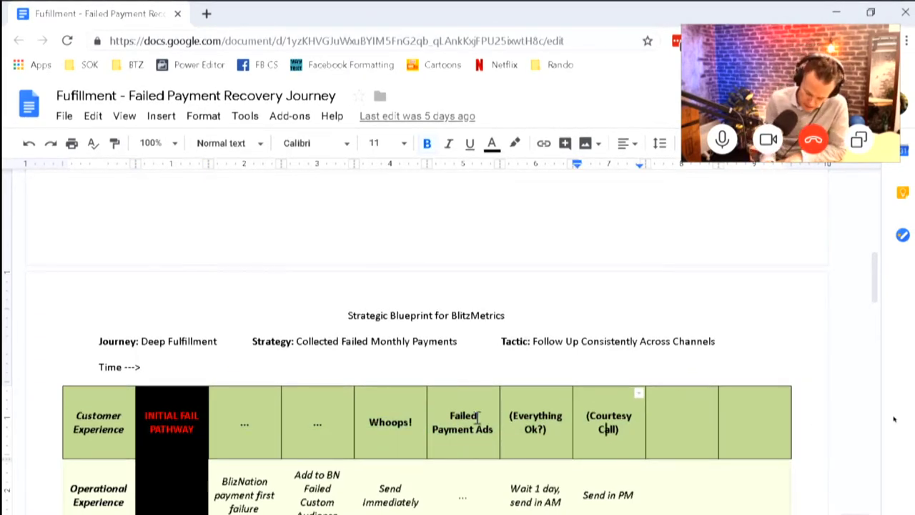
scroll(478, 418, "down", 5)
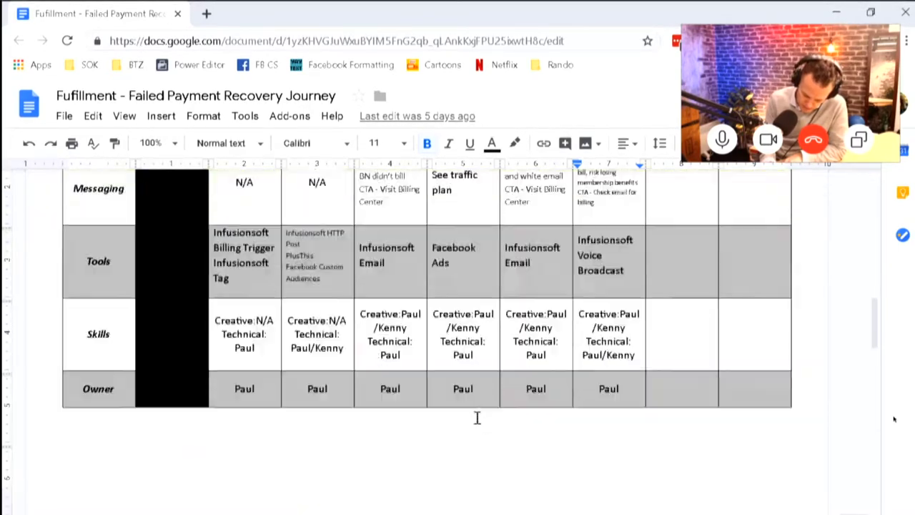
scroll(478, 419, "up", 3)
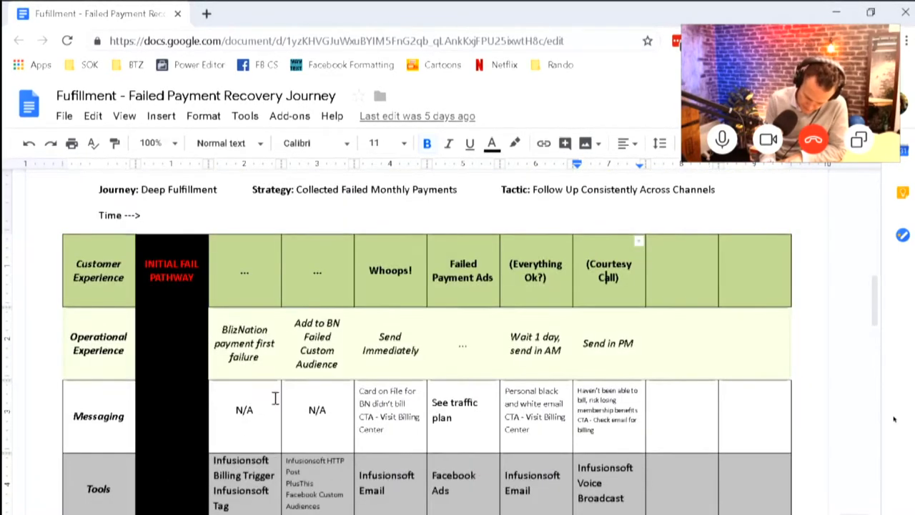
left_click_drag(225, 483, 616, 480)
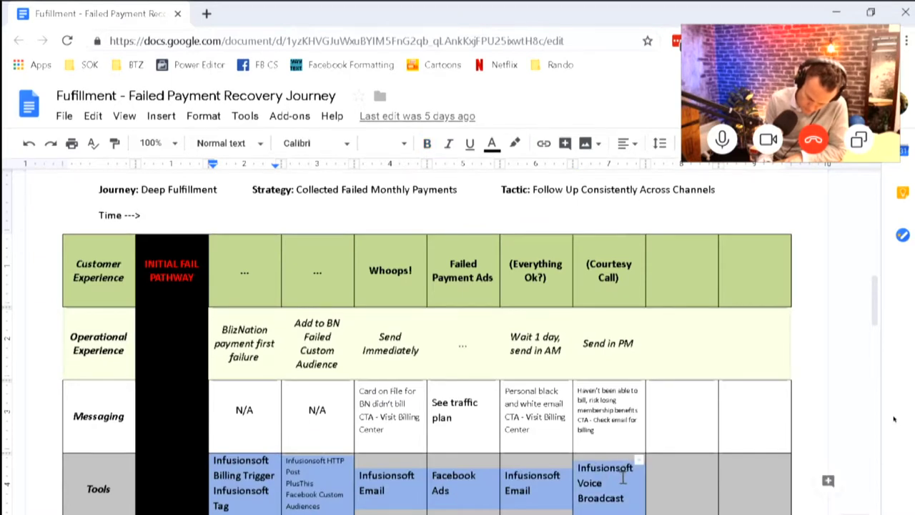
left_click(624, 478)
left_click_drag(243, 465, 243, 504)
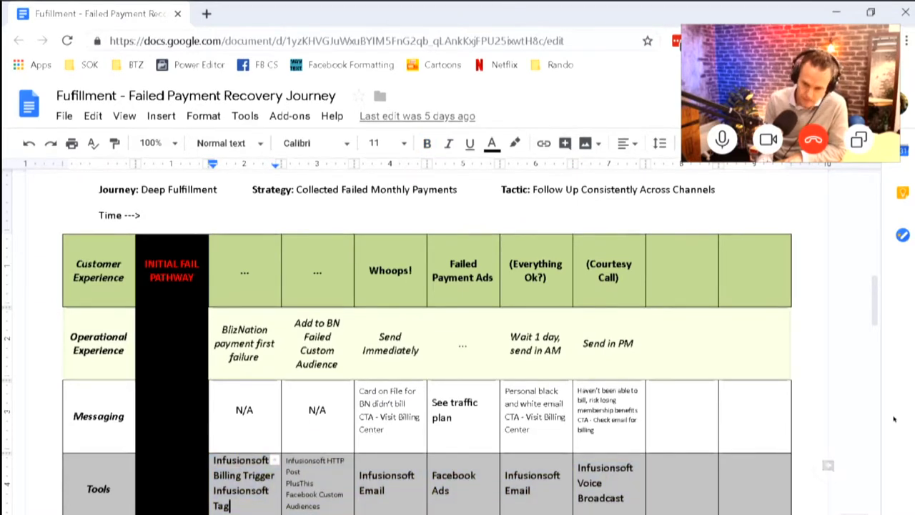
left_click(319, 505)
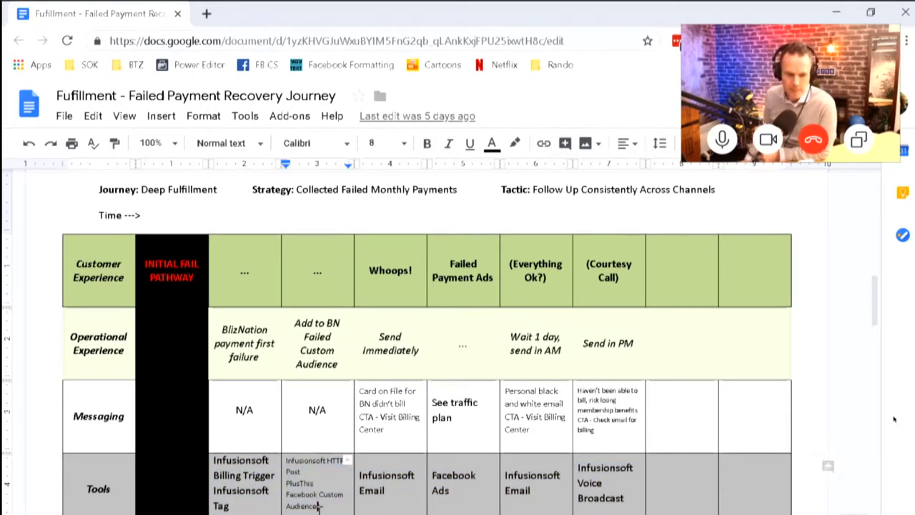
left_click(373, 499)
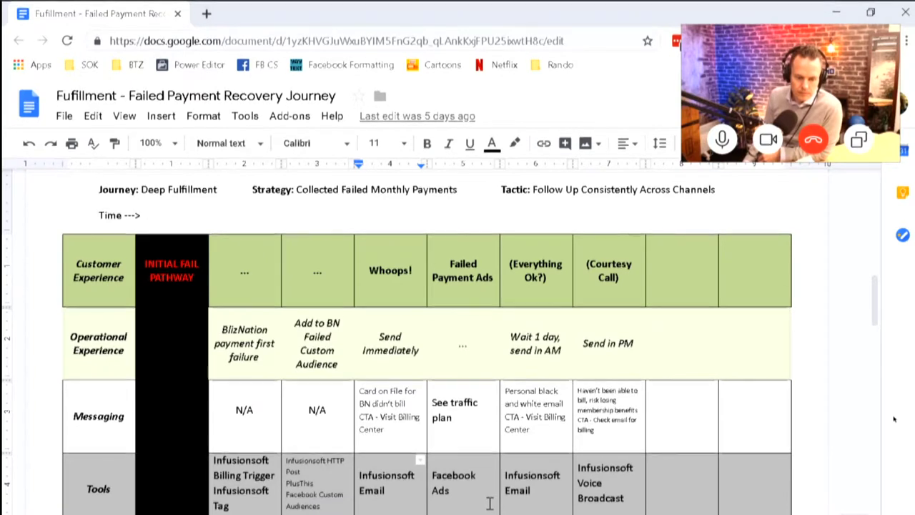
Review the Initial Fail Pathway's Skills and Owner rows and the payment flow diagram at the document's start.
scroll(486, 419, "down", 2)
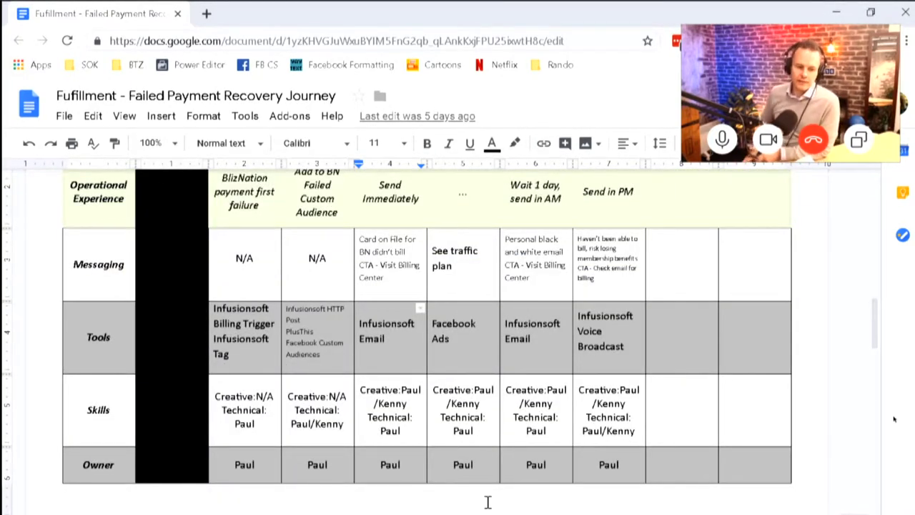
scroll(461, 419, "down", 6)
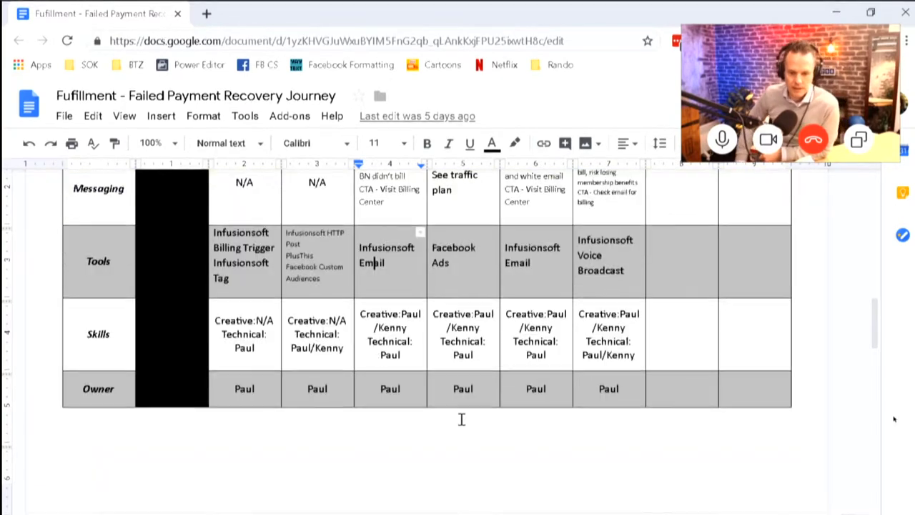
scroll(461, 419, "up", 1)
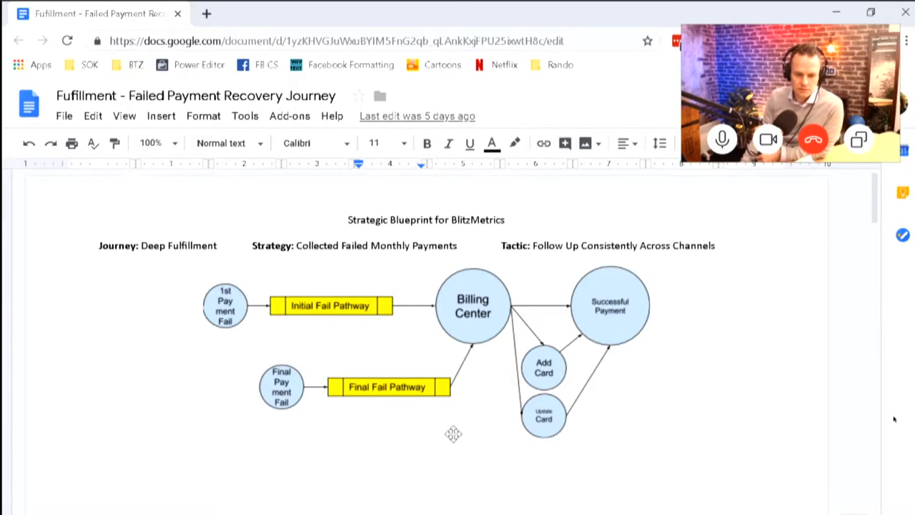
Examine the Final Fail Pathway's opening columns, from the payment final failure trigger through Uh oh! and Failed Payment Call.
scroll(453, 434, "down", 20)
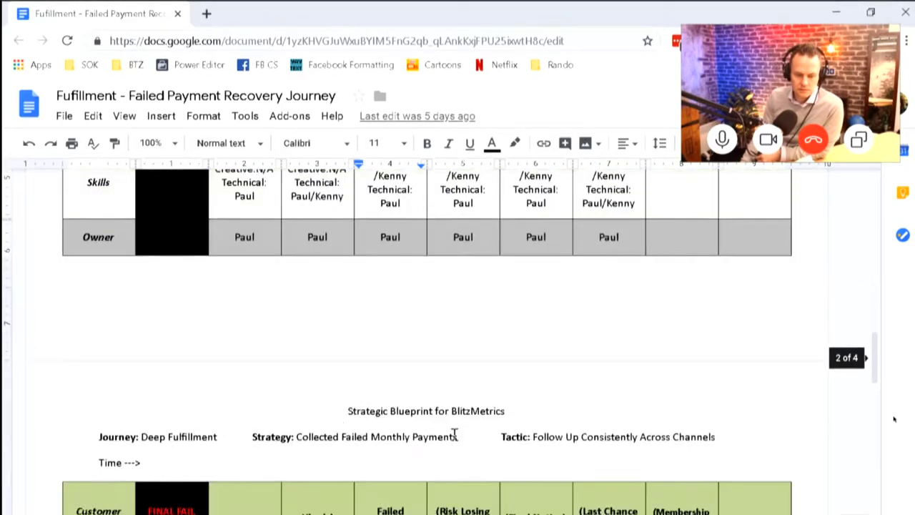
scroll(453, 434, "down", 3)
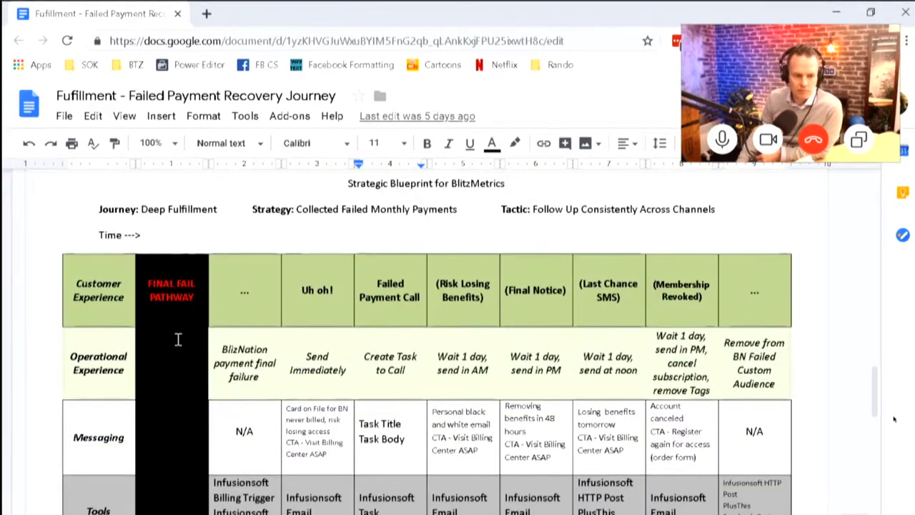
left_click(235, 310)
left_click_drag(237, 314, 249, 364)
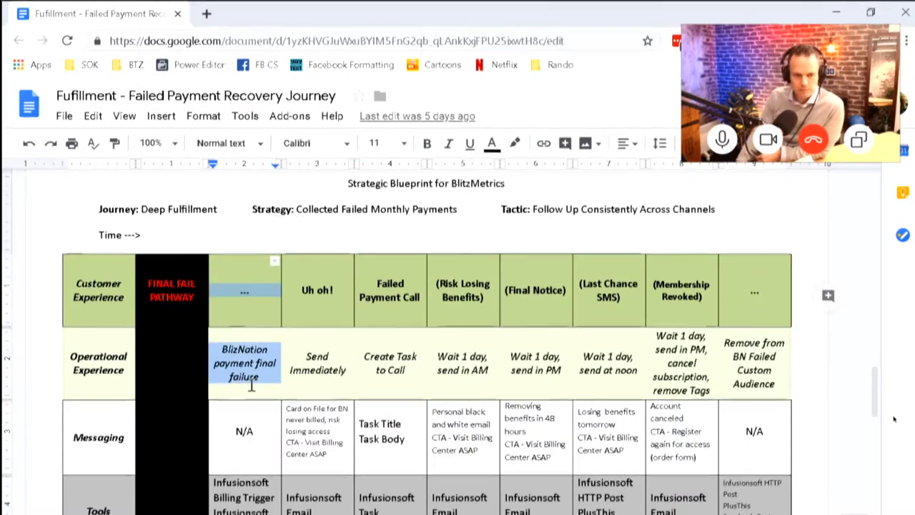
scroll(250, 415, "up", 1)
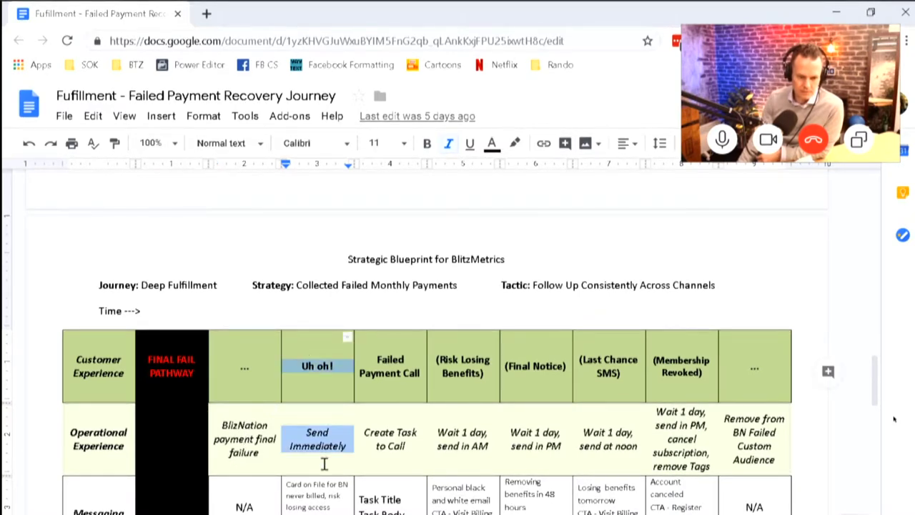
left_click_drag(324, 464, 329, 506)
left_click(324, 410)
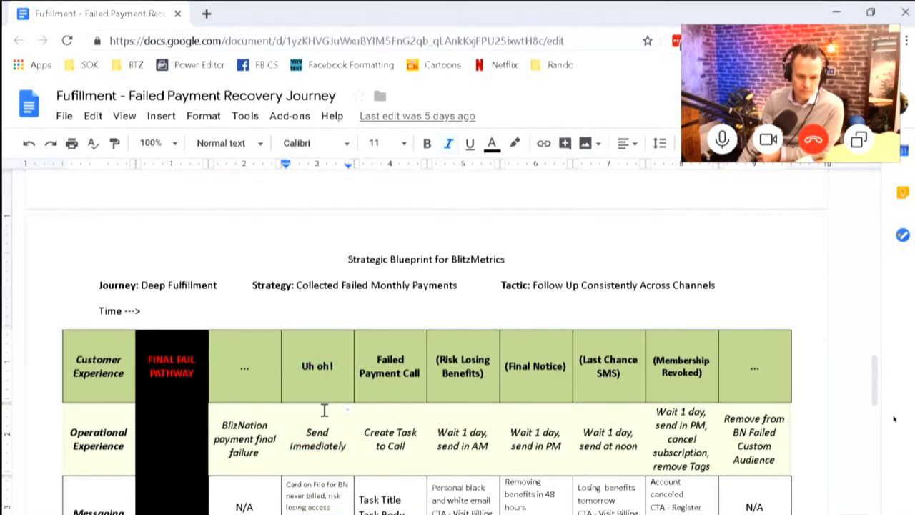
left_click(391, 444)
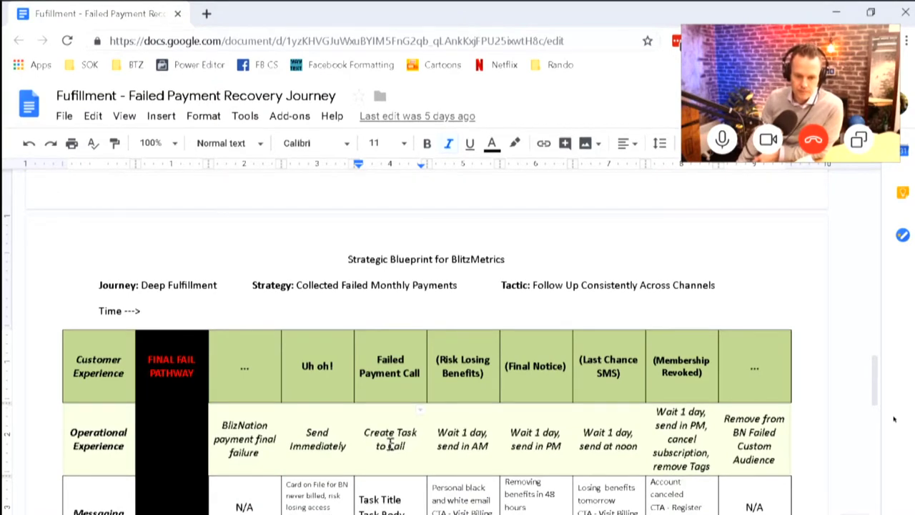
Review the timing and messages of the (Risk Losing Benefits), (Final Notice) and (Last Chance SMS) columns.
left_click_drag(469, 360, 482, 427)
left_click_drag(481, 485, 481, 484)
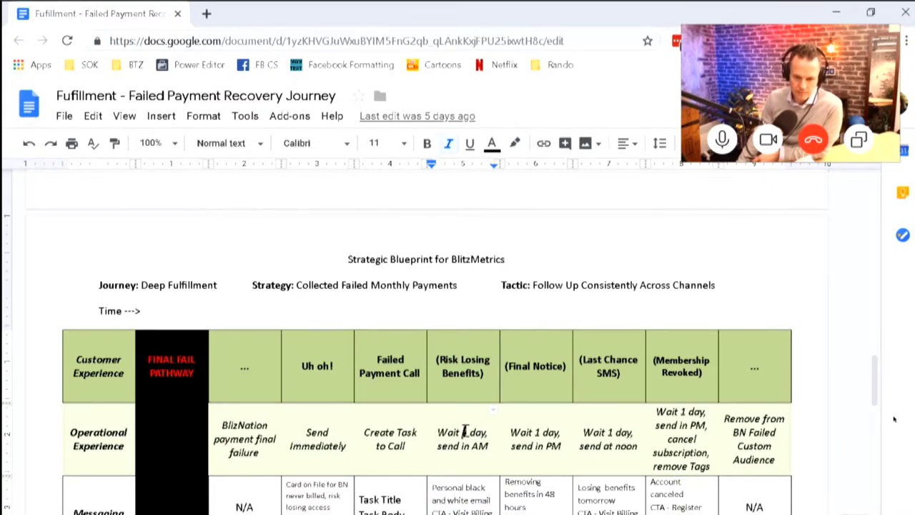
left_click(533, 366)
left_click(551, 466)
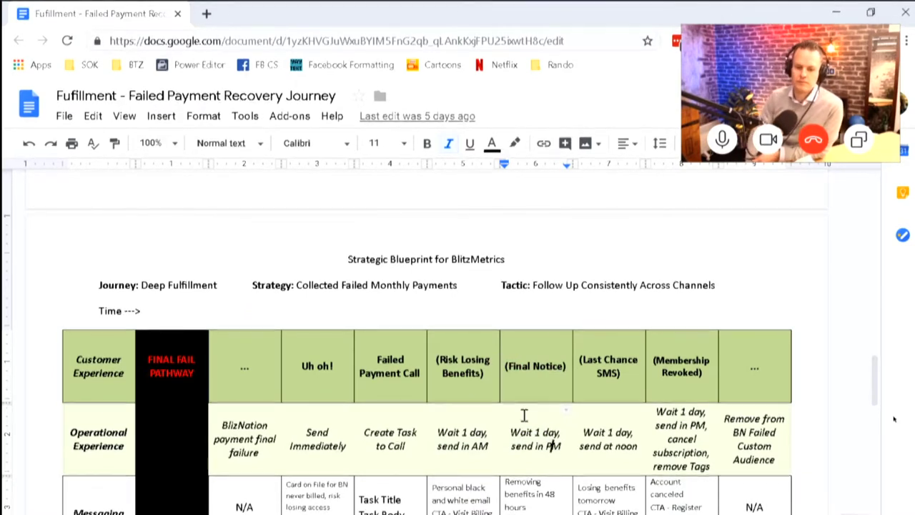
left_click(607, 501)
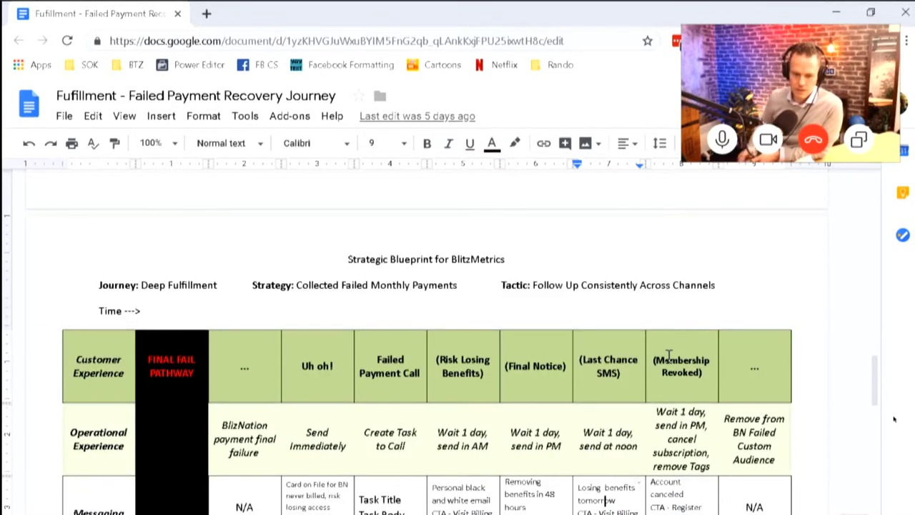
Examine the (Membership Revoked) column's cancellation message and highlight the neighbouring column that removes people from the BN Failed Custom Audience.
left_click_drag(669, 355, 680, 453)
scroll(679, 466, "down", 1)
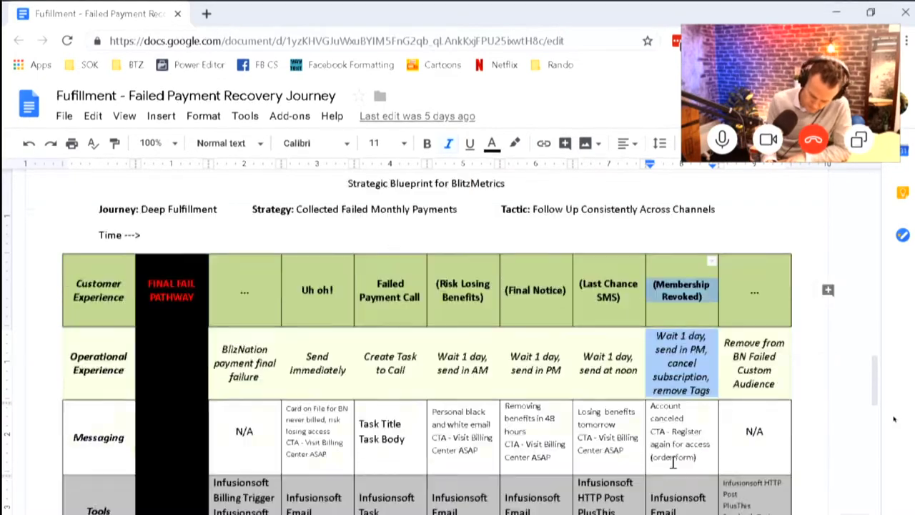
left_click(678, 433)
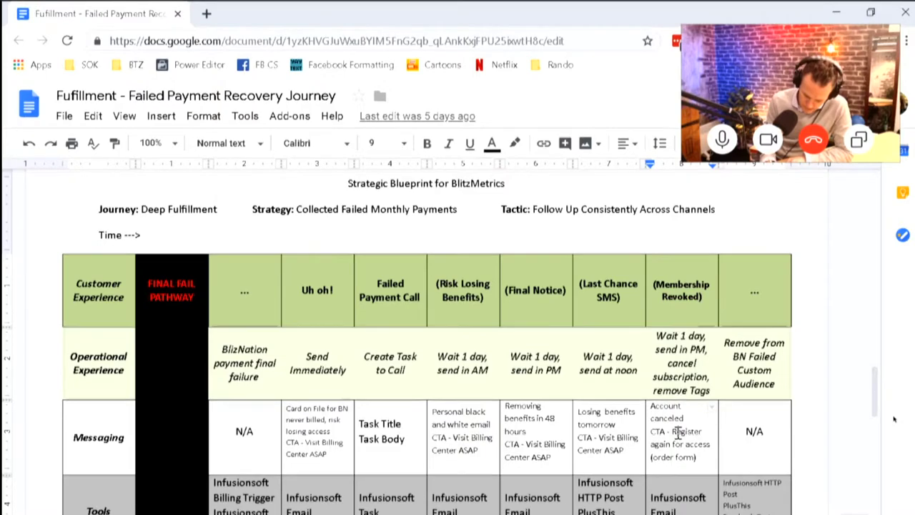
left_click_drag(759, 286, 752, 419)
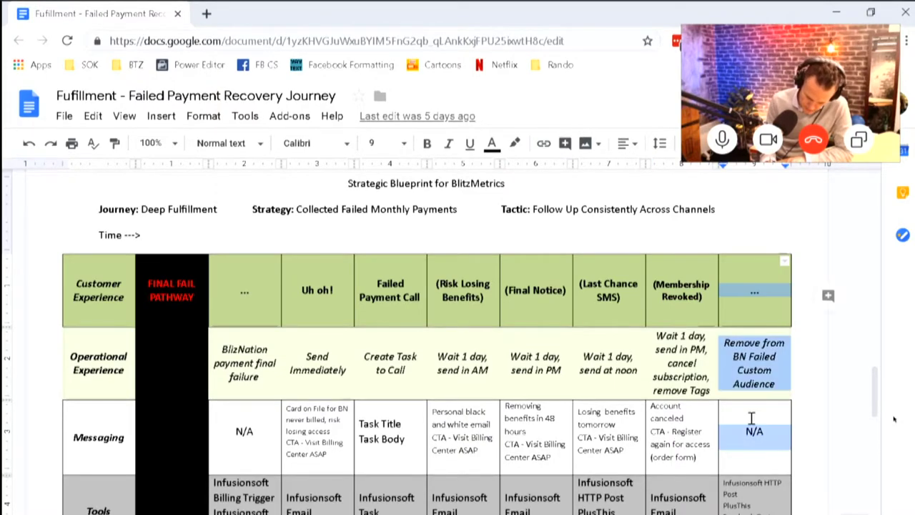
left_click(698, 423)
scroll(680, 437, "down", 2)
scroll(657, 416, "up", 2)
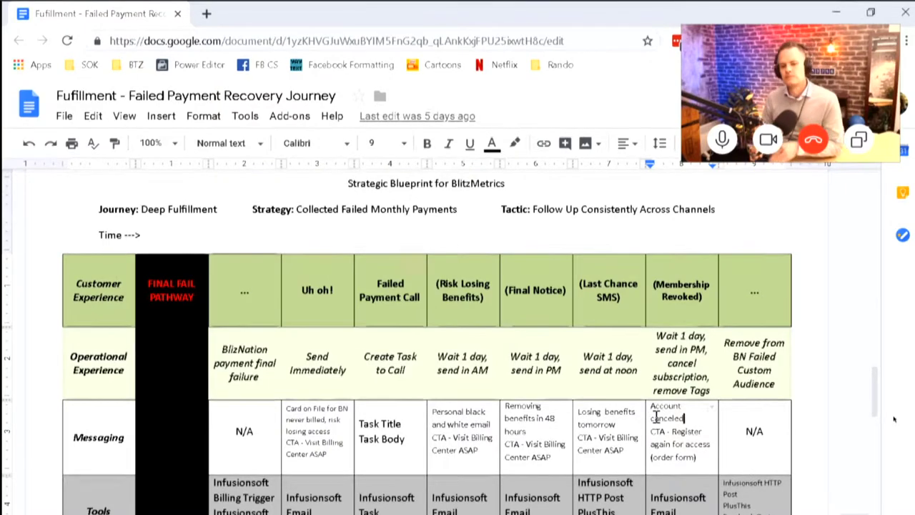
Look back at the payment flow diagram and compare it with the Final Fail Pathway table.
scroll(657, 417, "up", 20)
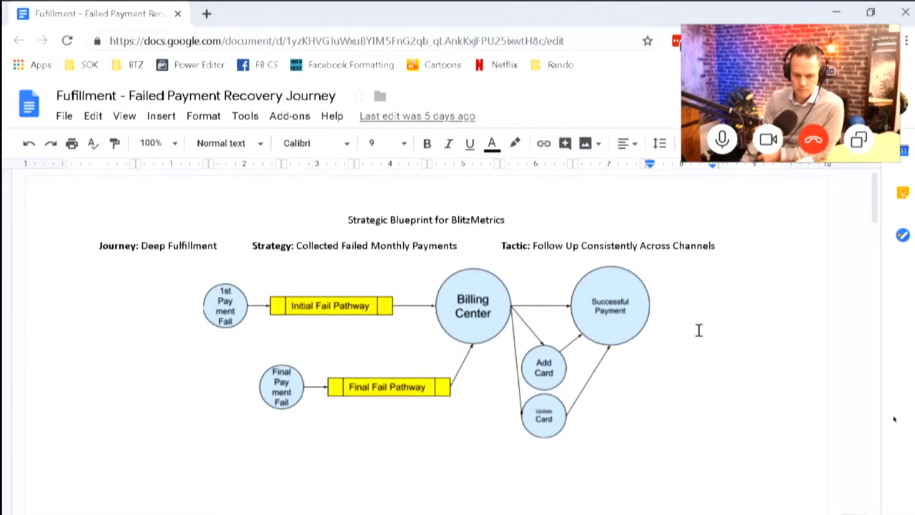
scroll(533, 402, "down", 15)
scroll(533, 401, "up", 5)
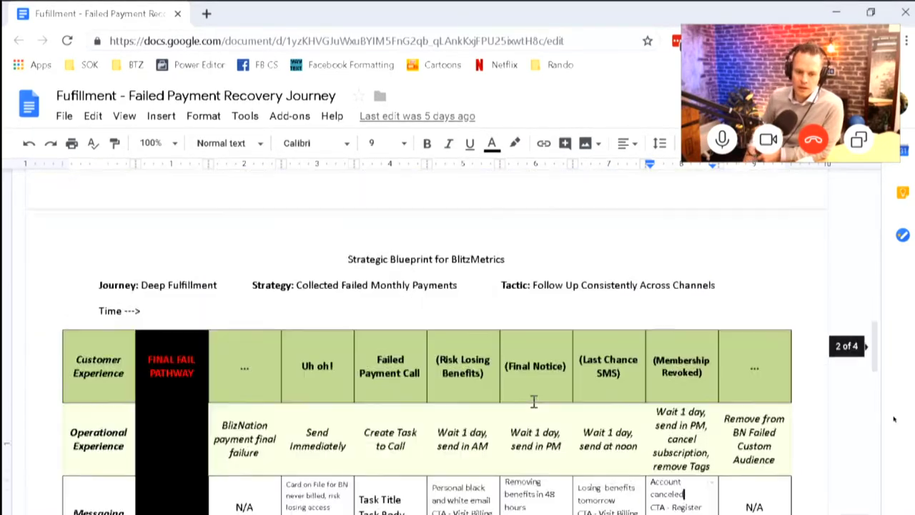
Walk through the Successful Payment Pathway, highlighting its successful payment, custom audience removal and Reset Billing Tags columns.
scroll(533, 402, "down", 3)
scroll(532, 402, "down", 8)
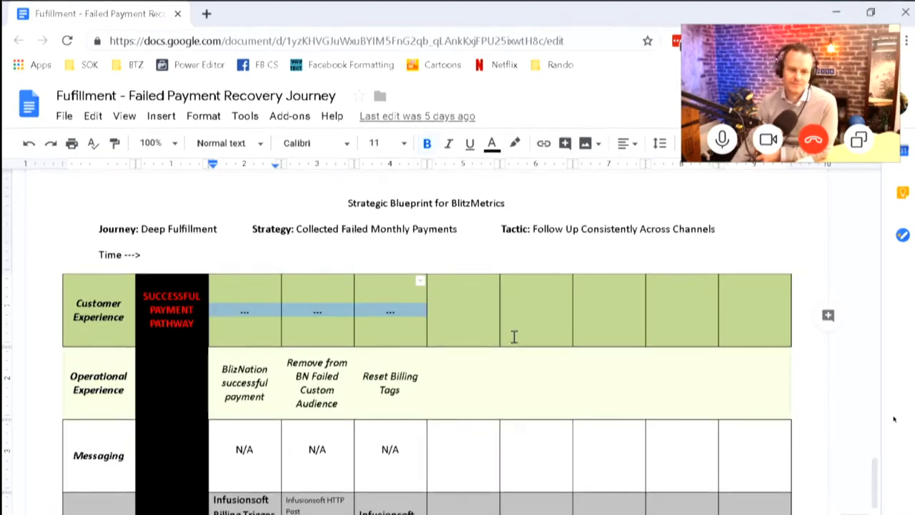
scroll(247, 277, "down", 1)
left_click_drag(225, 286, 247, 402)
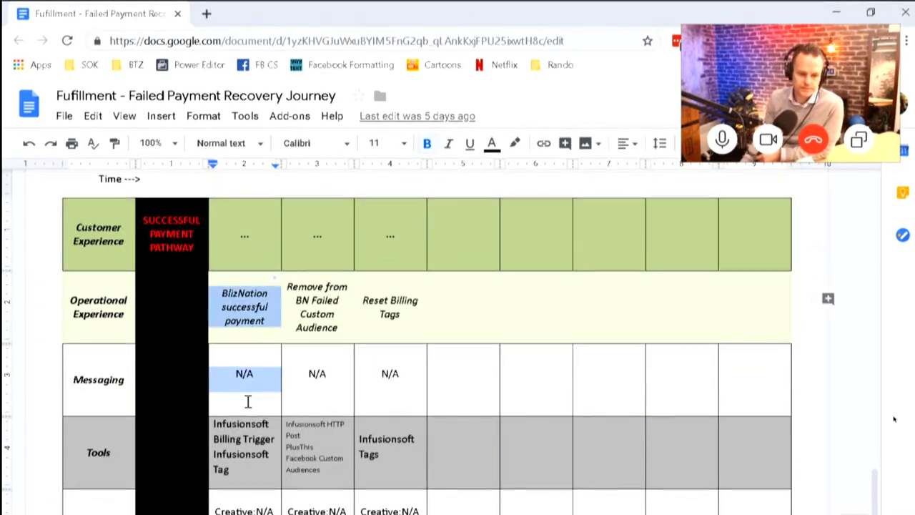
left_click_drag(317, 286, 322, 413)
left_click(322, 413)
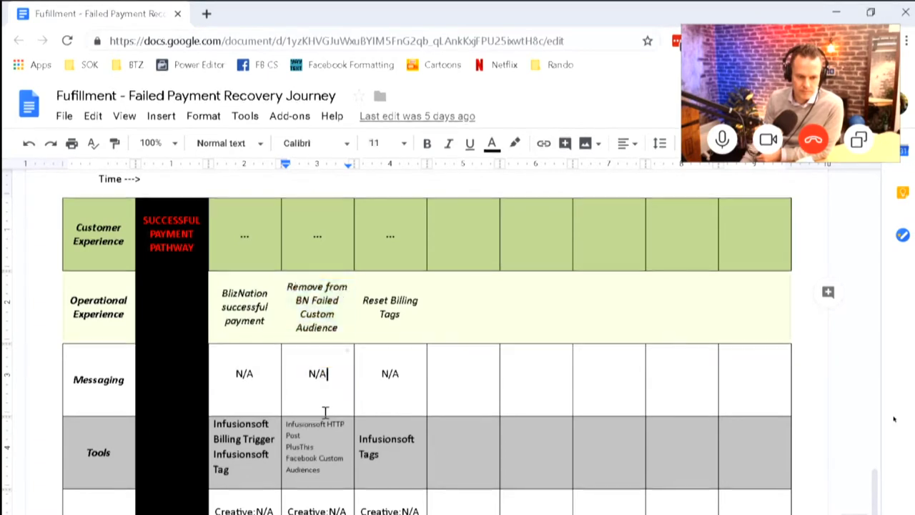
left_click_drag(374, 286, 389, 412)
left_click(390, 415)
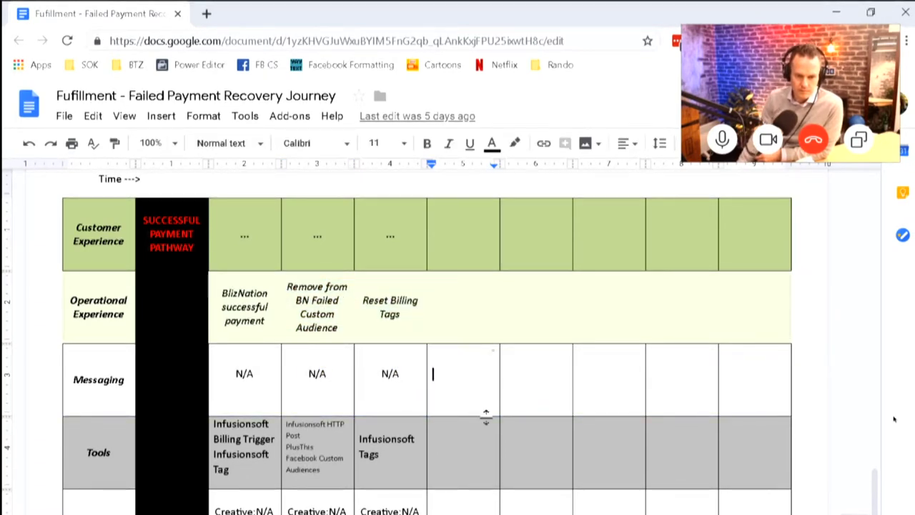
Return to the Initial Fail Pathway table on page 2.
scroll(490, 401, "up", 10)
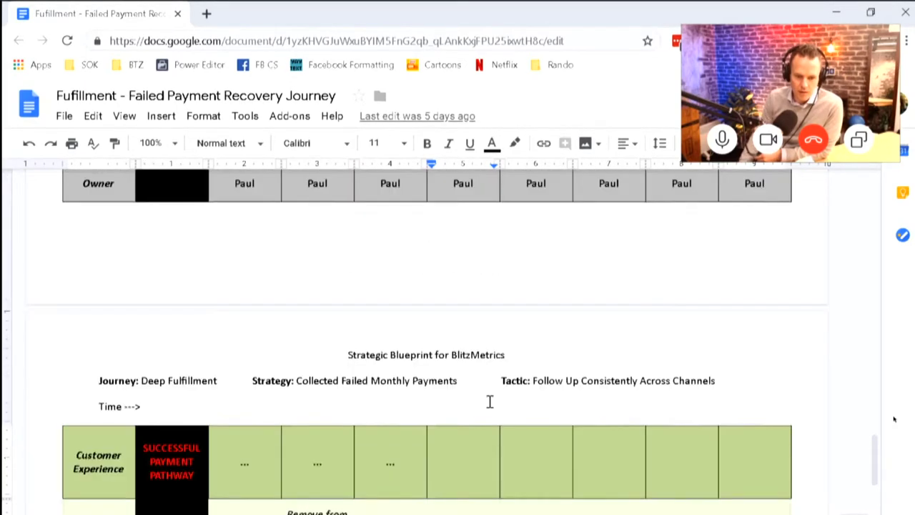
scroll(490, 402, "up", 20)
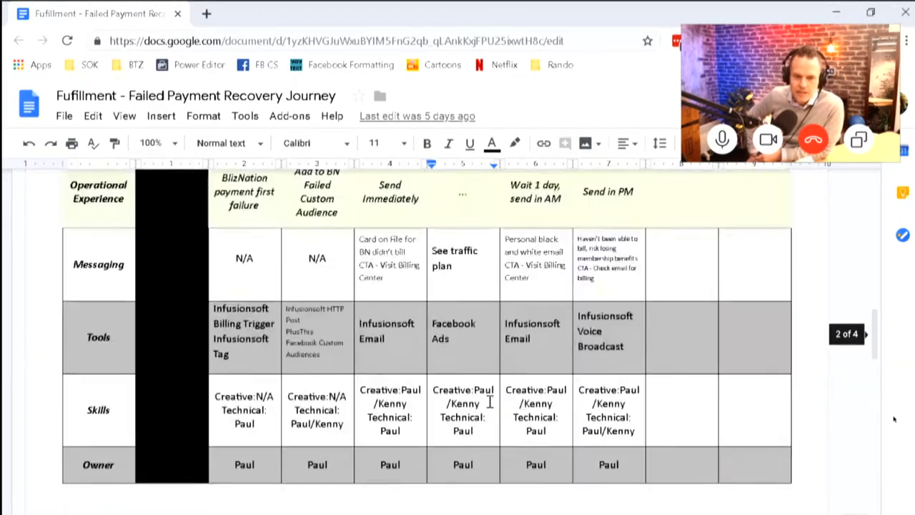